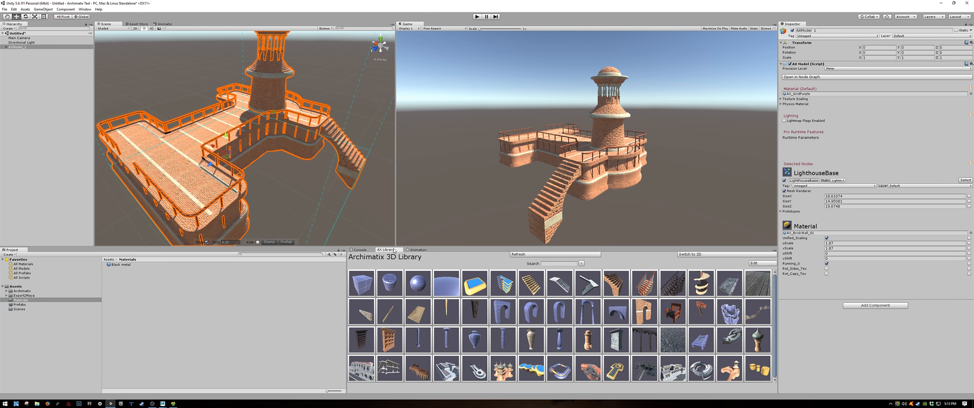
drag(385, 250, 660, 180)
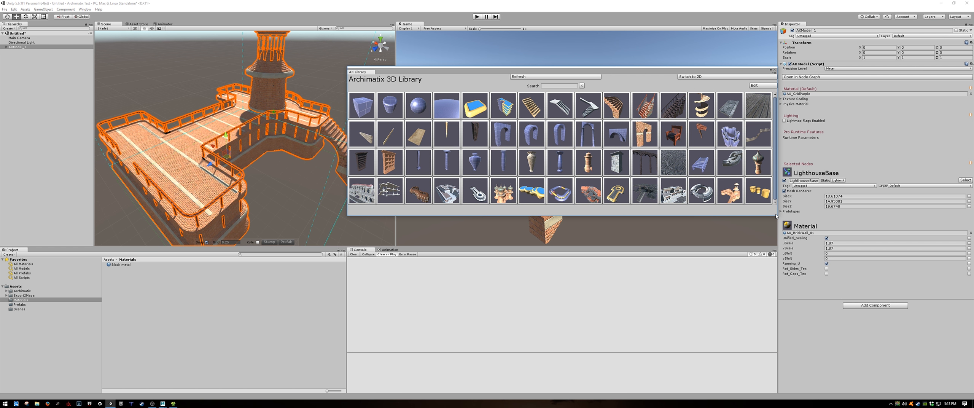
drag(775, 215, 769, 318)
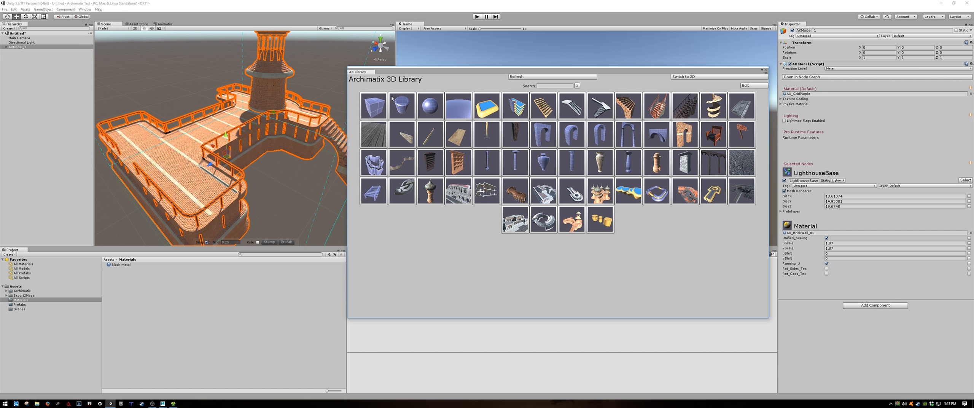
drag(393, 71, 382, 246)
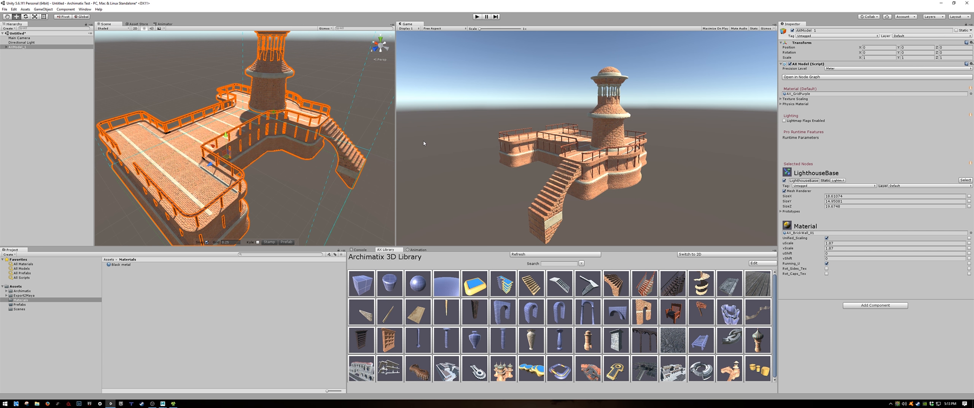
Step: Open the Archimatix Graph Editor for the lighthouse model and dock it alongside the Game view
mouse_move(286, 176)
alt+mouse_down()
mouse_move(100, 155)
mouse_move(246, 146)
mouse_move(188, 187)
mouse_move(290, 178)
alt+mouse_up()
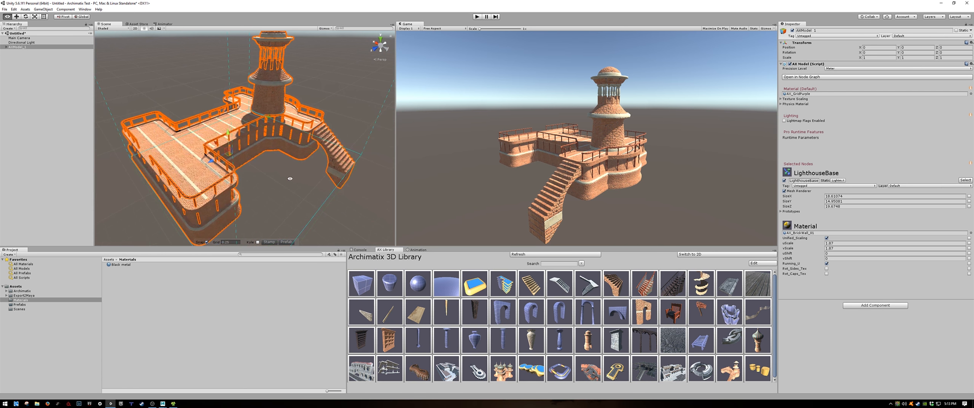
alt+right_drag(272, 173, 315, 193)
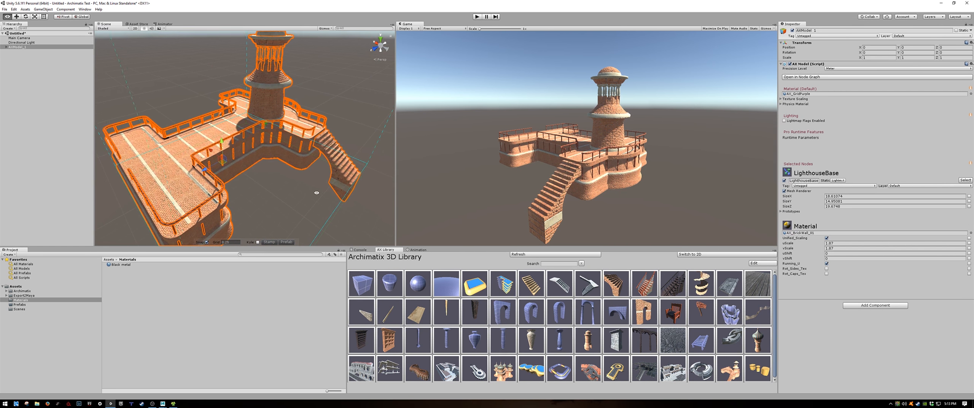
alt+drag(315, 194, 304, 184)
alt+right_drag(305, 183, 289, 181)
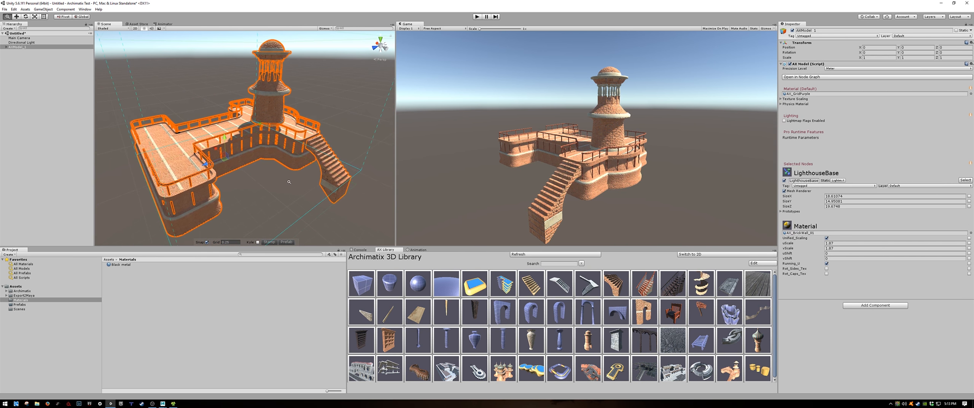
click(84, 9)
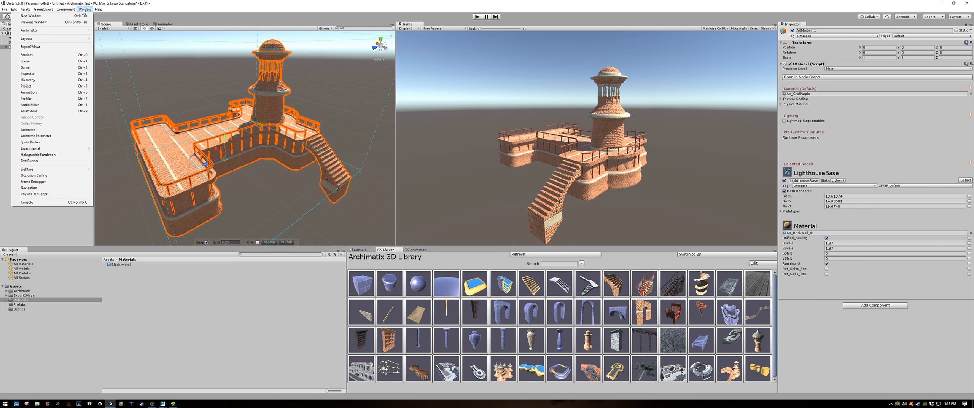
mouse_move(79, 31)
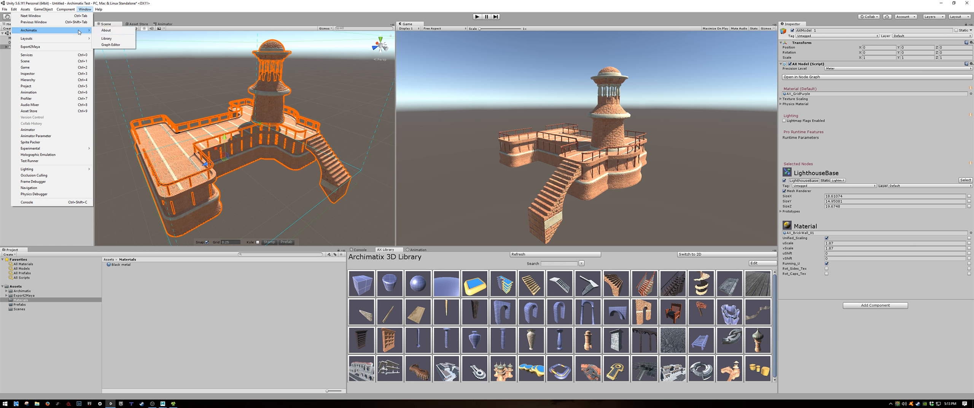
click(121, 45)
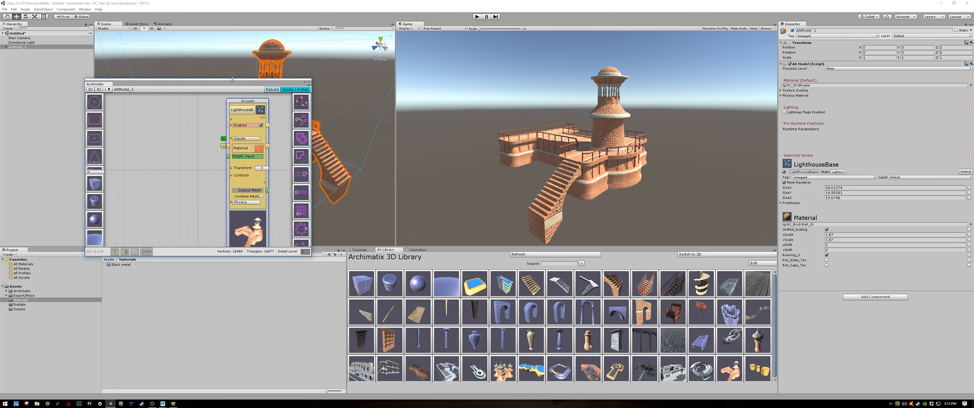
drag(232, 81, 488, 66)
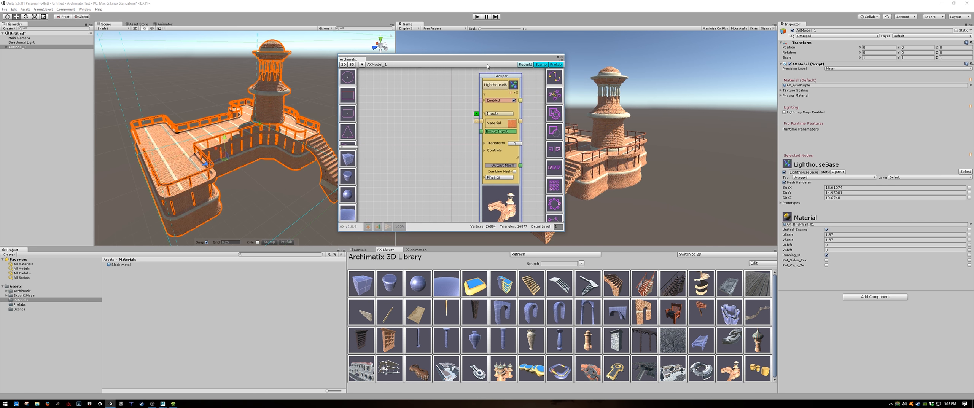
drag(381, 59, 431, 25)
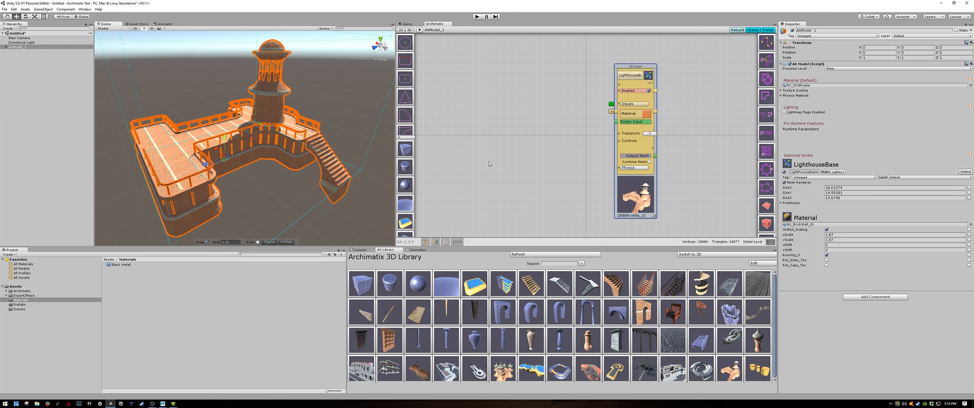
Step: Open the LighthouseBase grouper's inputs to display its internal node graph
double_click(631, 107)
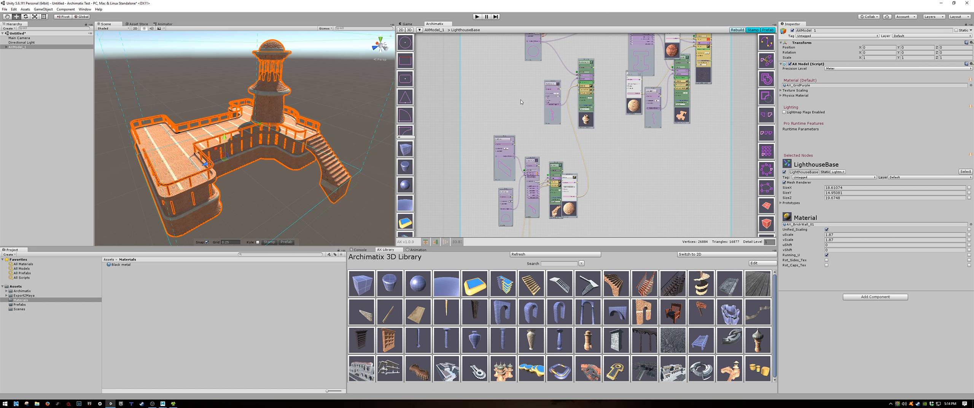
scroll(518, 100, down, 5)
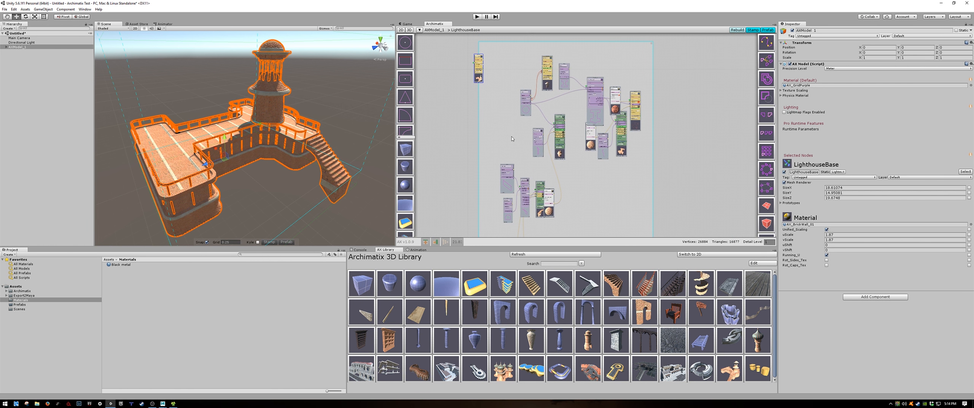
scroll(511, 104, up, 4)
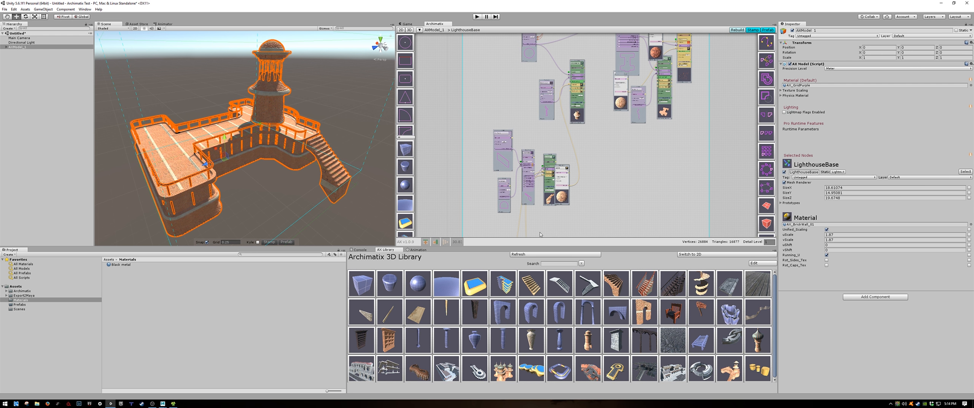
Step: Spread apart the TopCapMaterial node and the two Material nodes around the stair nodes in the LighthouseBase graph
middle_drag(541, 234, 542, 135)
scroll(591, 117, up, 1)
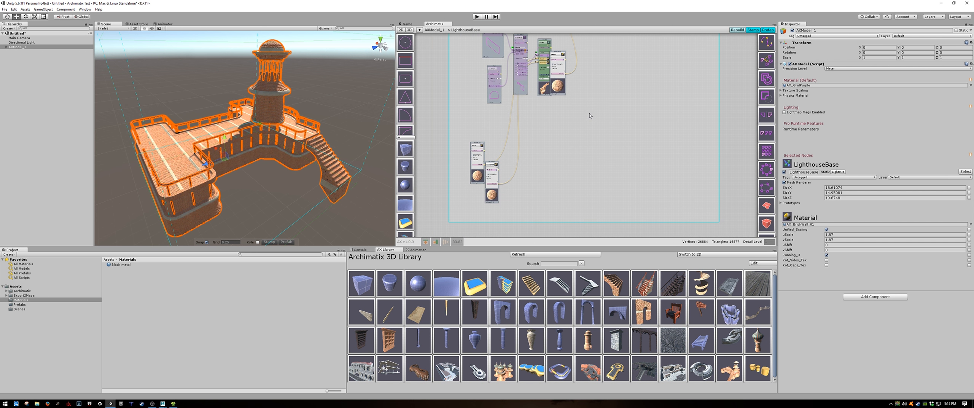
middle_drag(590, 115, 602, 150)
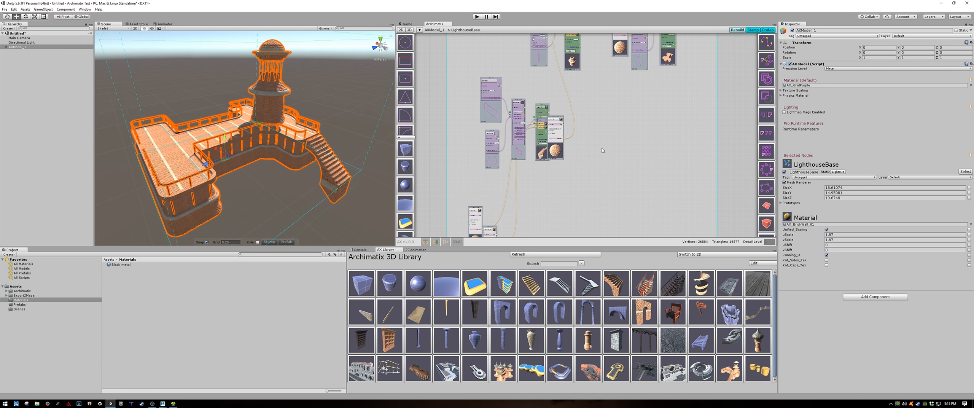
scroll(603, 150, up, 2)
middle_drag(483, 236, 528, 189)
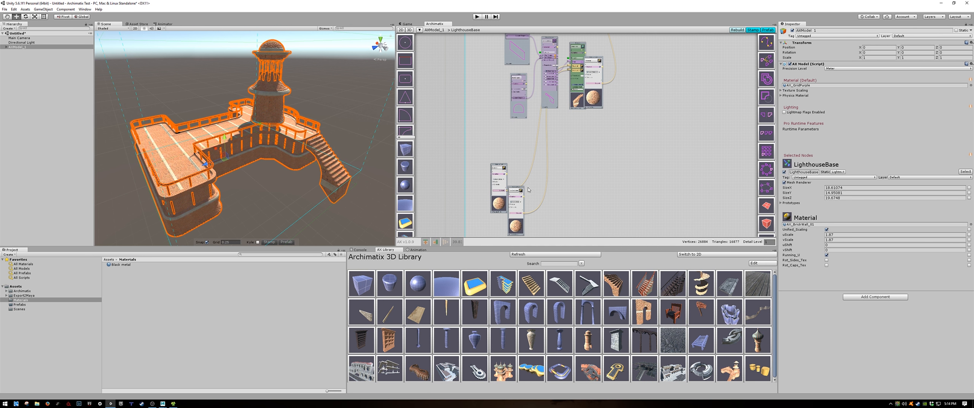
drag(511, 191, 559, 149)
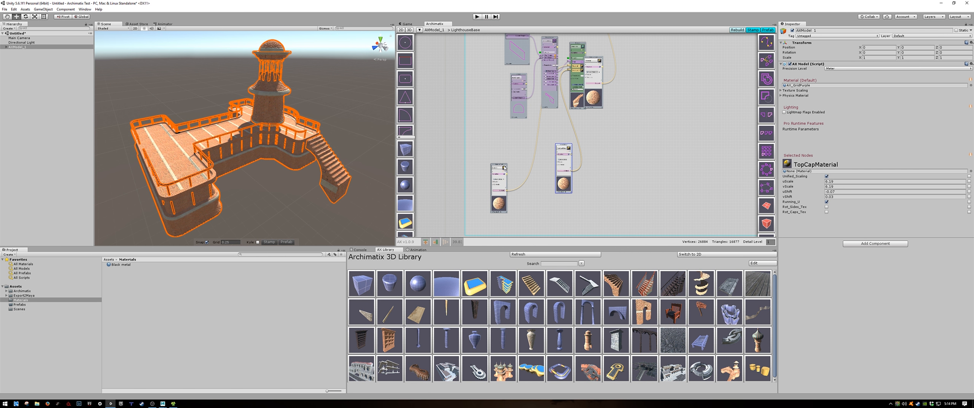
drag(505, 168, 490, 133)
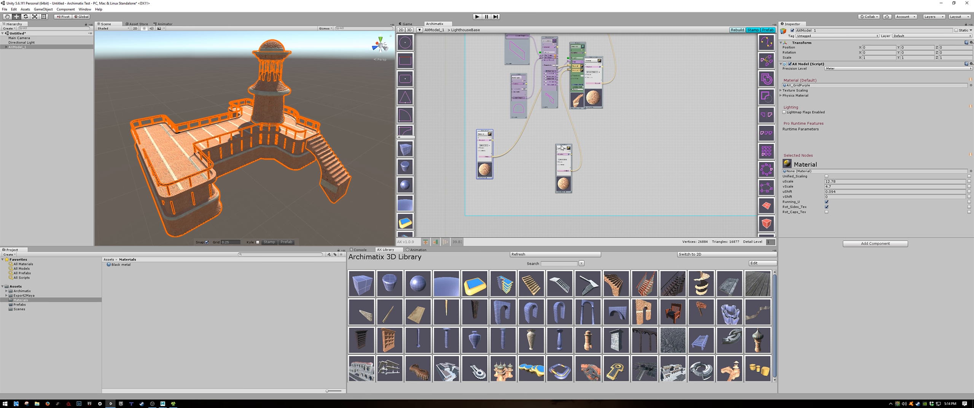
drag(562, 147, 528, 139)
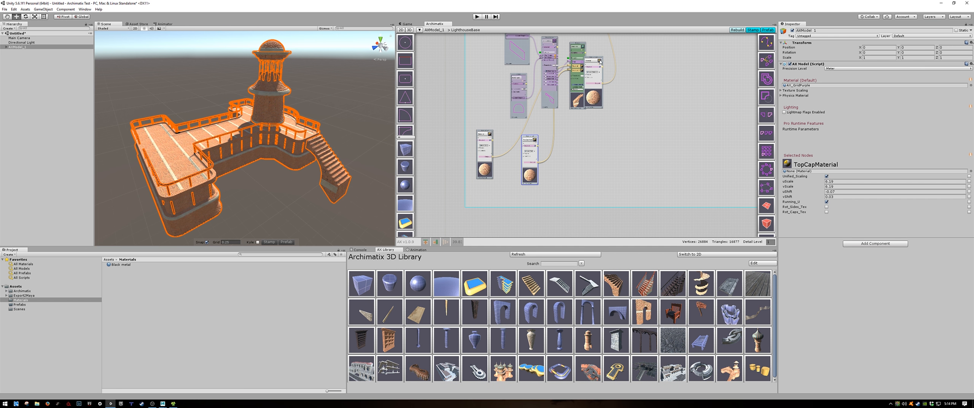
drag(600, 61, 634, 52)
Step: Rearrange the ArchShape, StairShape, shape merger and StairArch nodes for readability, and move the unrelated Material node above them
scroll(581, 127, up, 2)
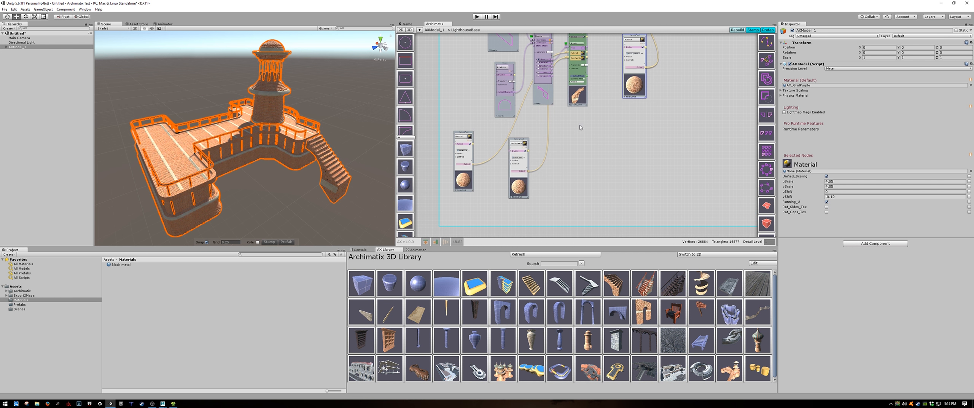
middle_drag(580, 127, 587, 182)
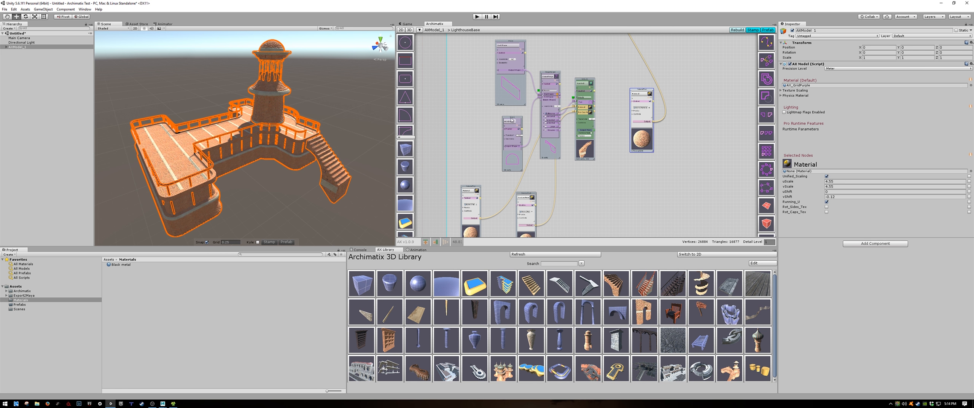
drag(512, 119, 498, 140)
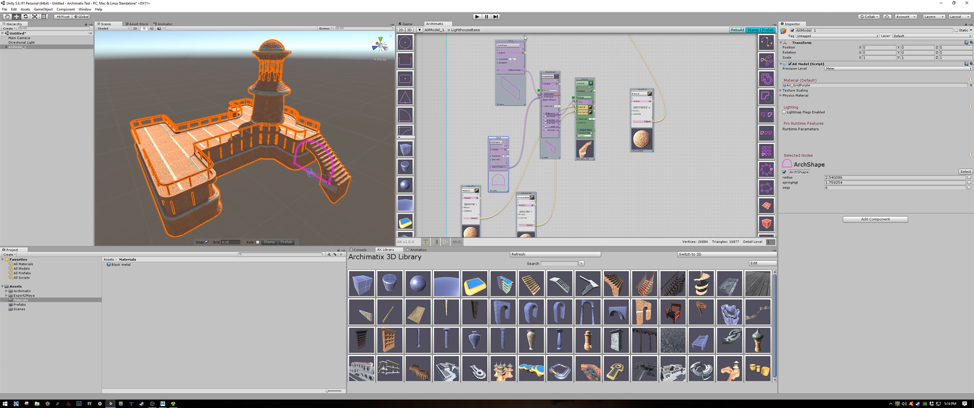
drag(519, 41, 505, 56)
drag(546, 73, 596, 125)
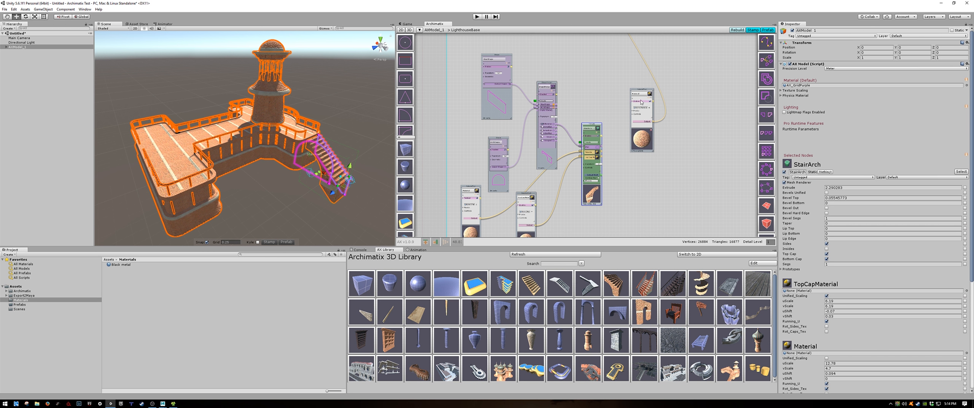
drag(642, 87, 608, 53)
drag(631, 90, 599, 35)
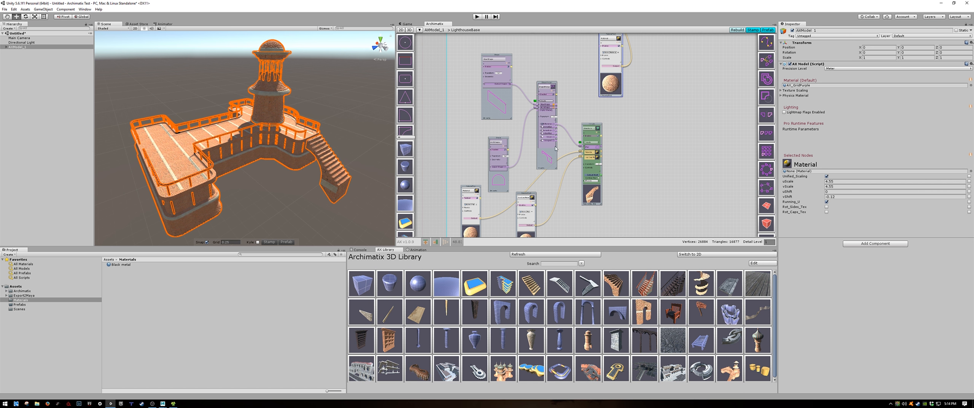
Step: Select the StairArch node and undo the accidental change to its extrusion and taper
click(588, 126)
scroll(352, 185, up, 3)
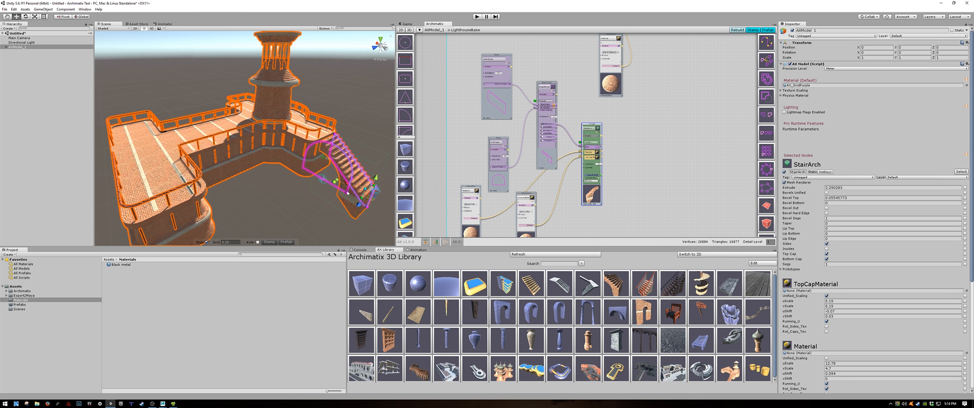
alt+drag(330, 182, 265, 176)
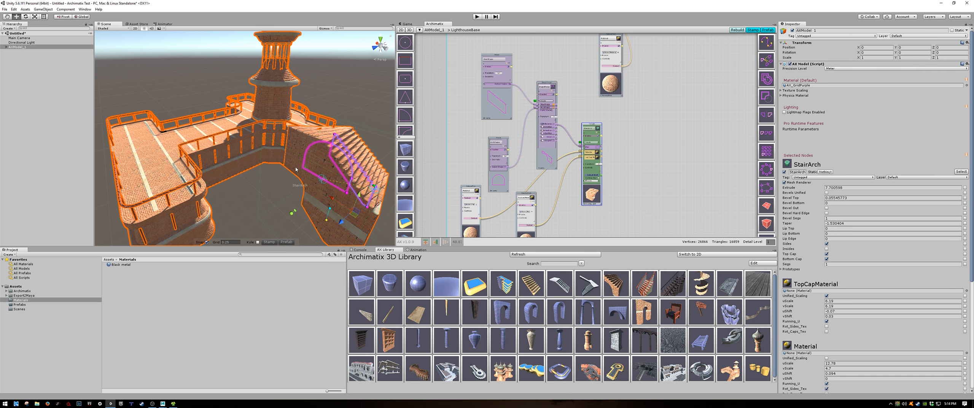
key(ctrl+z)
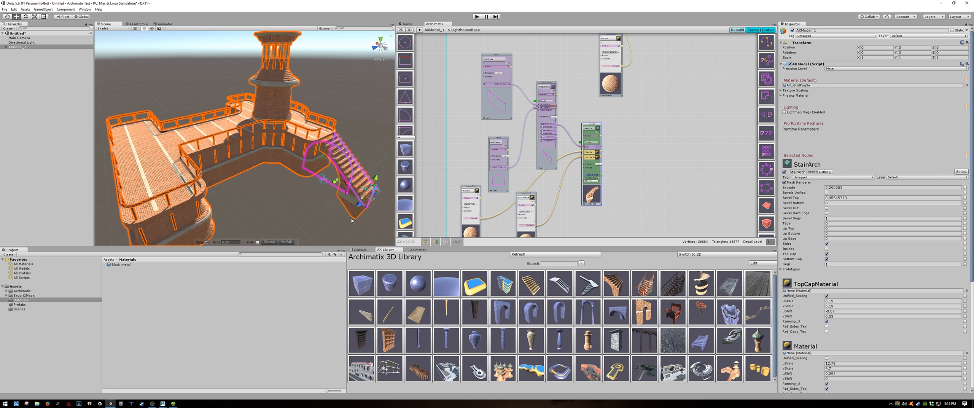
Step: Examine the staircase and its highlighted arch outline from the side in the Scene view
alt+drag(352, 221, 297, 171)
mouse_move(297, 172)
alt+right_down()
mouse_move(313, 209)
mouse_move(304, 180)
alt+right_up()
alt+drag(304, 181, 244, 205)
alt+right_drag(243, 206, 320, 197)
alt+drag(320, 198, 257, 201)
alt+right_drag(256, 200, 277, 214)
alt+middle_drag(278, 214, 316, 207)
alt+right_drag(309, 210, 306, 205)
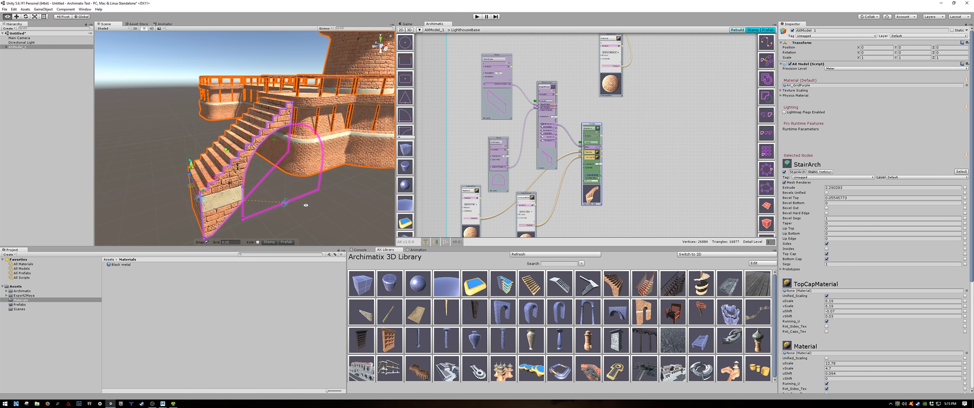
alt+middle_drag(306, 206, 311, 202)
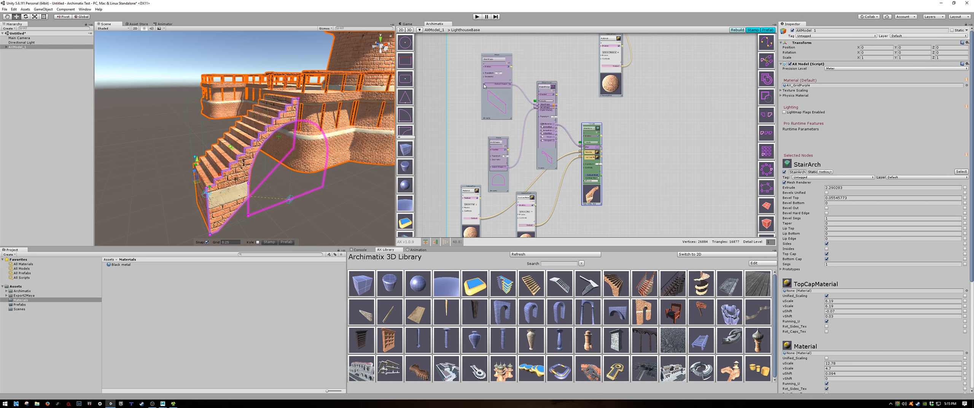
Step: Inspect the StairShape, ArchShape and ShapeMerger_7 nodes in turn and compare their highlighted outlines on the staircase
drag(496, 57, 496, 54)
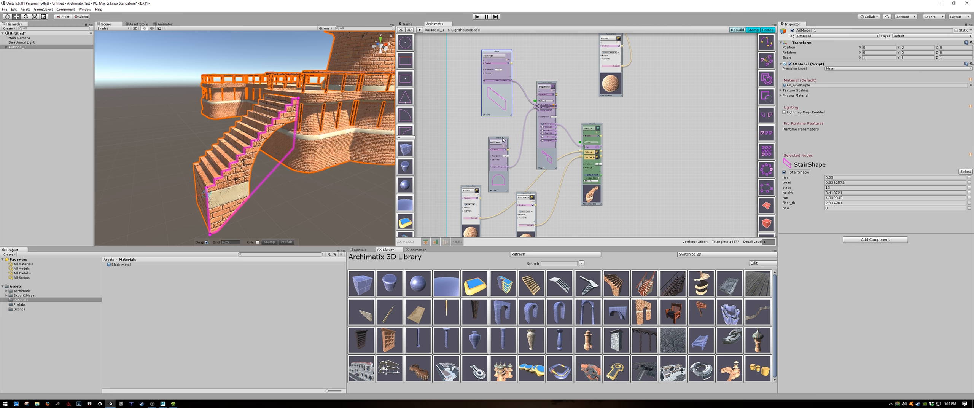
drag(503, 139, 506, 123)
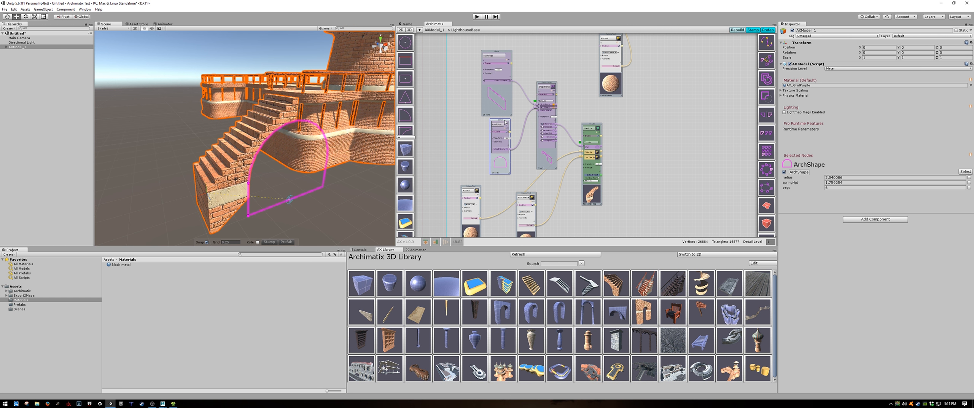
scroll(519, 142, up, 2)
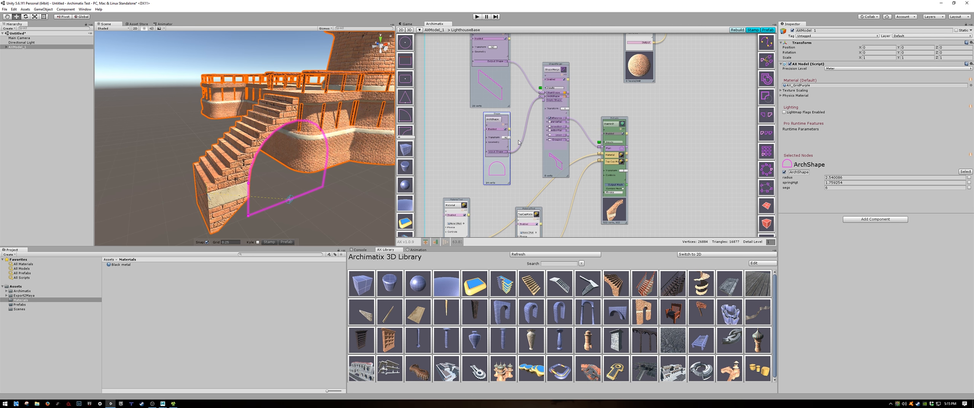
scroll(519, 143, up, 1)
drag(562, 57, 558, 53)
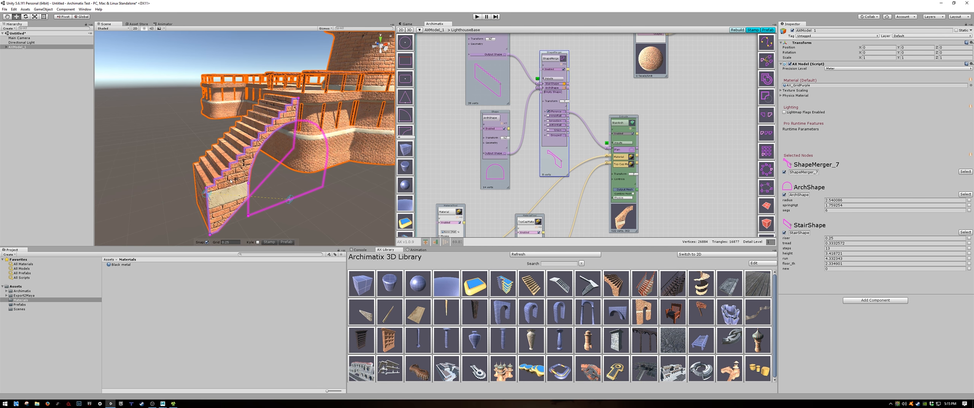
alt+drag(302, 200, 361, 210)
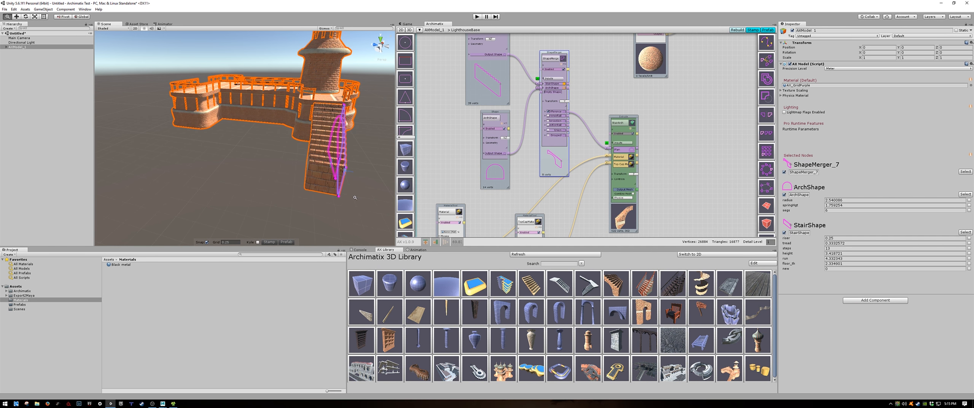
Step: Examine the merged stair and arch outlines on the staircase from several angles in the Scene view
alt+middle_drag(355, 197, 322, 207)
alt+drag(321, 206, 302, 195)
alt+right_drag(302, 195, 358, 199)
alt+drag(358, 199, 318, 196)
alt+right_drag(318, 196, 302, 196)
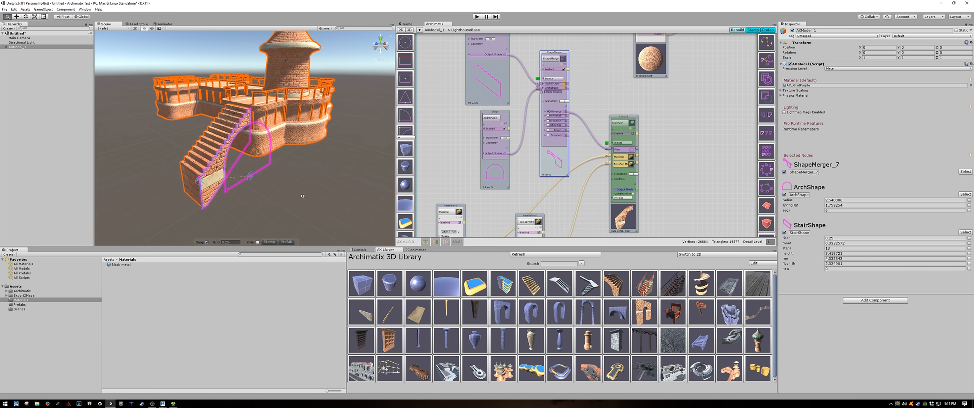
Step: Gather the staircase's TopCapMaterial and Material nodes close beneath the StairArch node
click(618, 122)
alt+drag(589, 233, 593, 157)
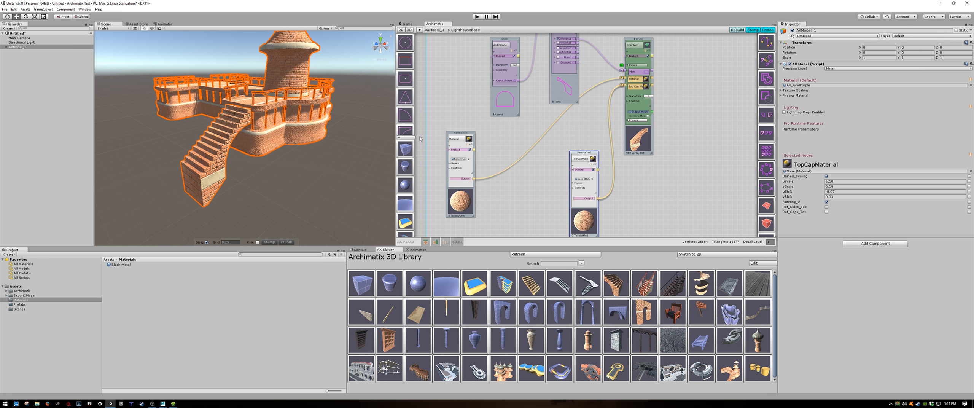
drag(454, 134, 532, 117)
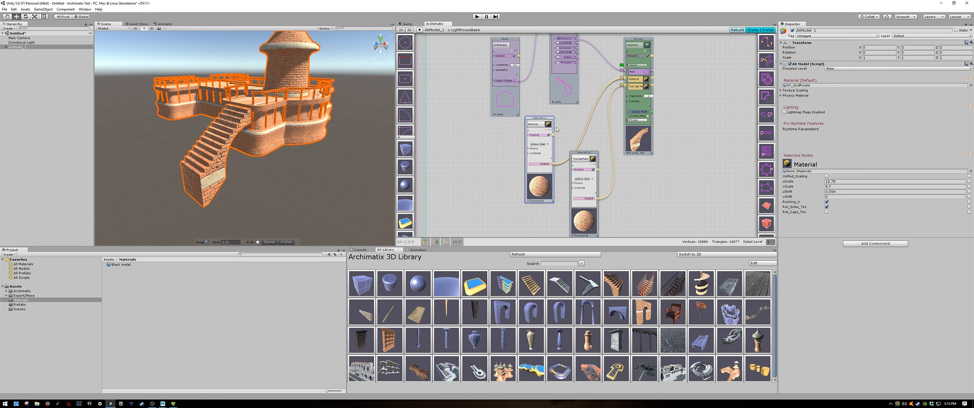
Step: Move the tower's PlanSweep_43 node up near the Circle node and examine its highlighted plan and section curves on the tower
scroll(666, 187, down, 3)
alt+drag(699, 130, 665, 187)
middle_drag(666, 187, 650, 206)
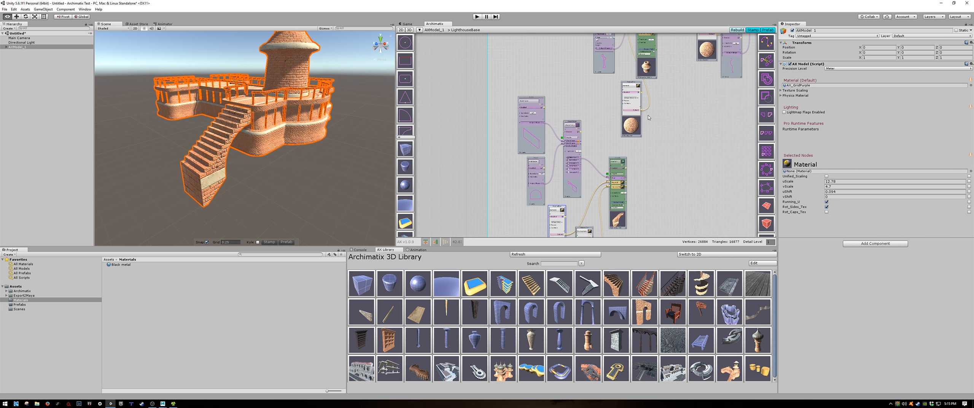
mouse_move(647, 122)
middle_down()
mouse_move(647, 162)
mouse_move(630, 179)
mouse_move(605, 183)
mouse_move(563, 159)
middle_up()
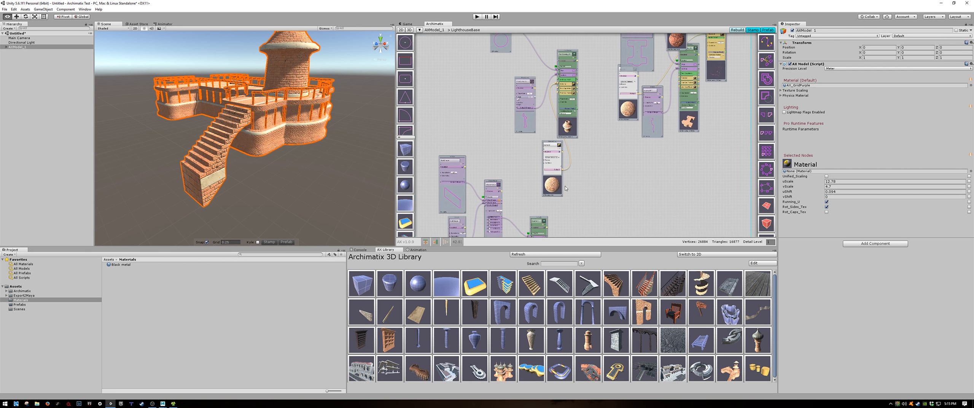
middle_drag(580, 57, 598, 143)
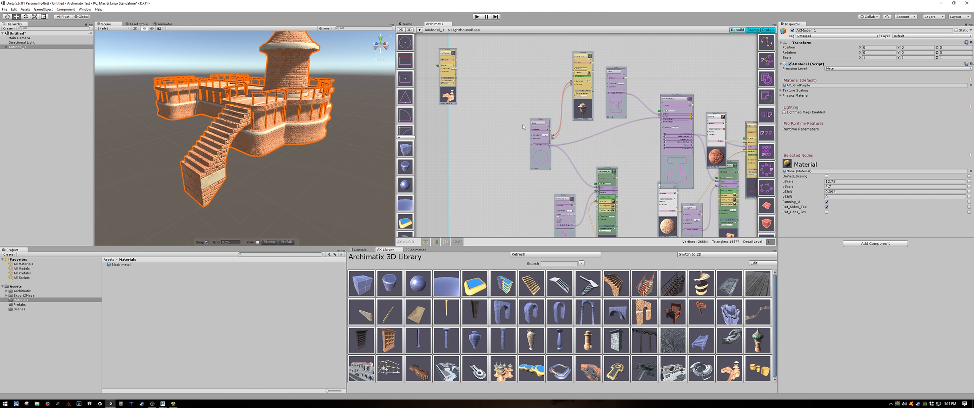
drag(611, 169, 602, 135)
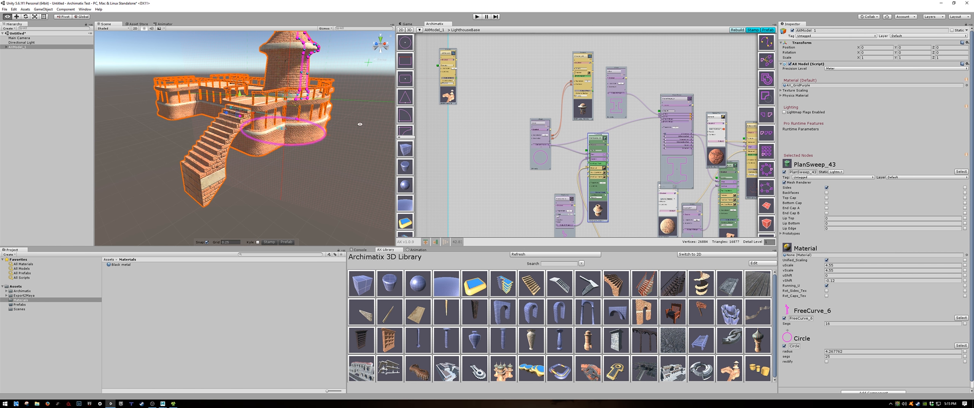
alt+drag(335, 183, 438, 193)
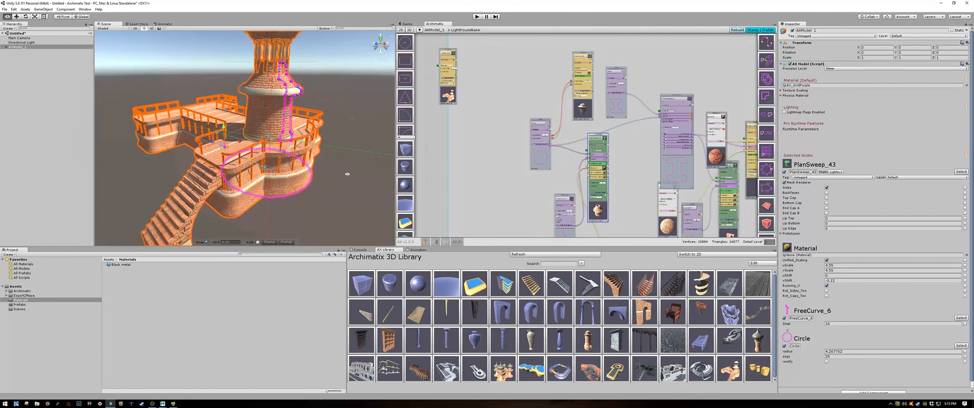
Step: Move the FreeCurve_6 node away from PlanSweep_43 so their connection is readable
drag(568, 198, 490, 172)
scroll(491, 172, down, 5)
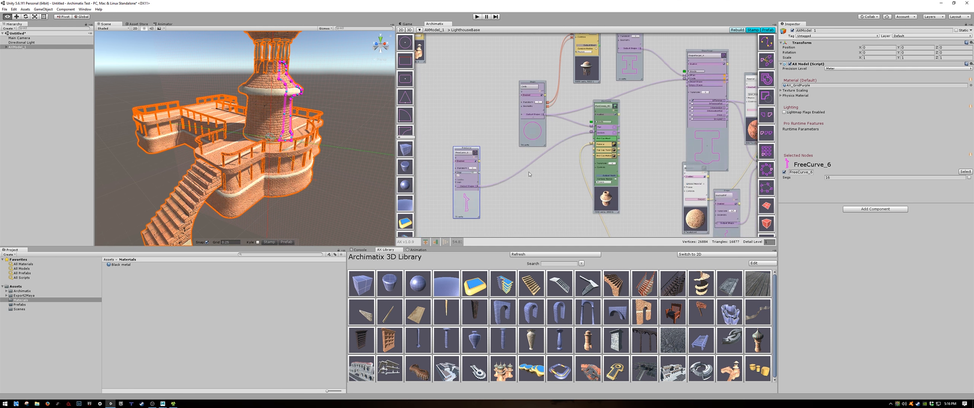
scroll(527, 140, up, 5)
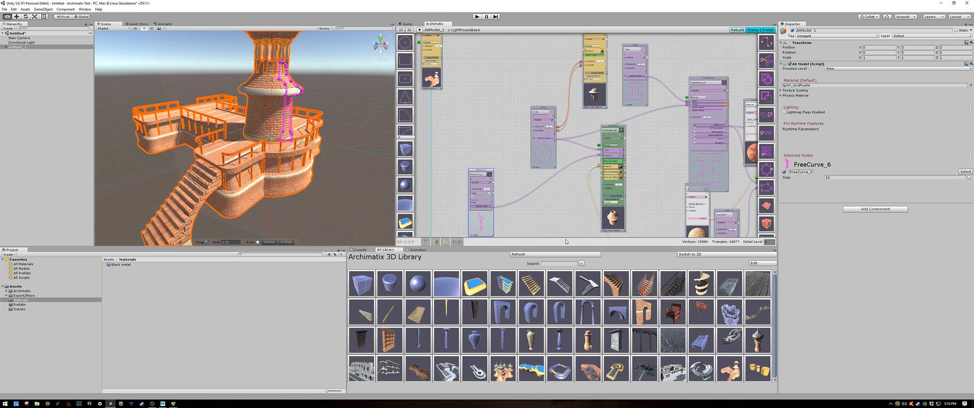
Step: Move the Circle node above FreeCurve_6 and enlarge the circle's radius to about 4.64
drag(556, 117, 498, 84)
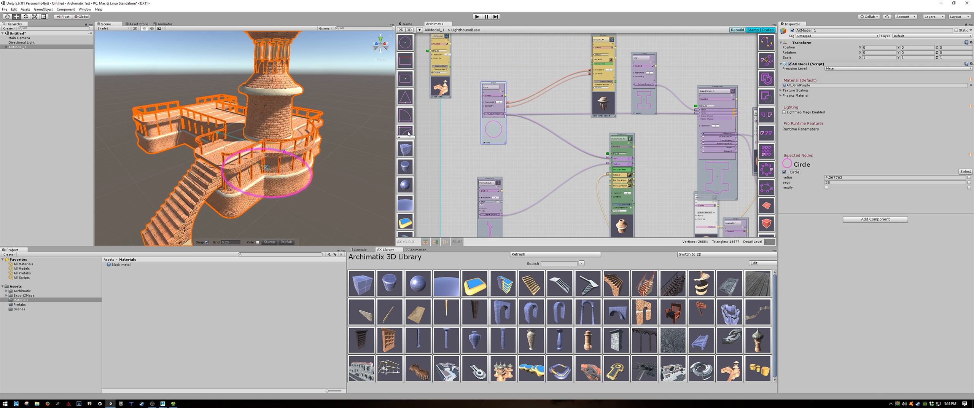
drag(283, 154, 288, 154)
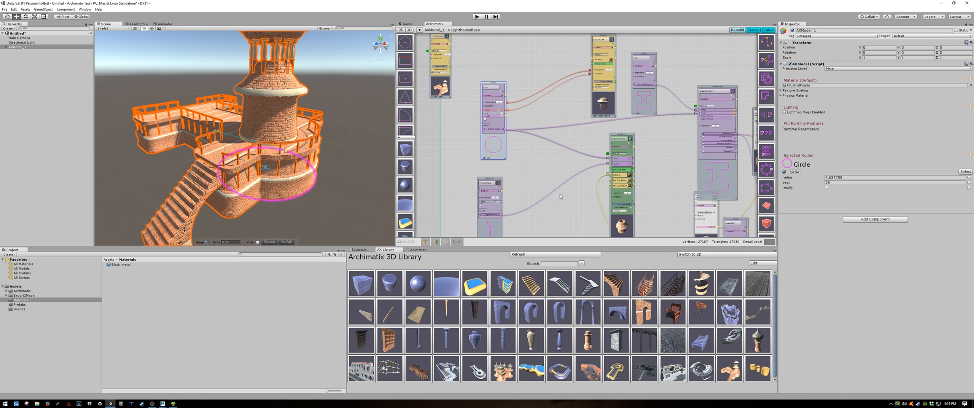
Step: Move the tower's PlanSweep_43 node closer to its Circle and FreeCurve_6 input nodes
drag(632, 136, 561, 134)
alt+drag(607, 183, 598, 144)
scroll(582, 159, up, 2)
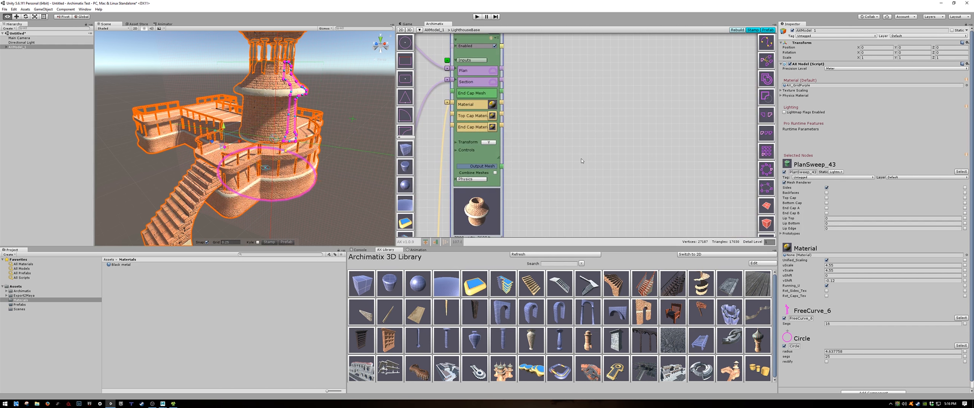
Step: Move the tower's Material node from above the staircase nodes to just below the PlanSweep_43 node
scroll(581, 158, down, 10)
scroll(631, 136, up, 8)
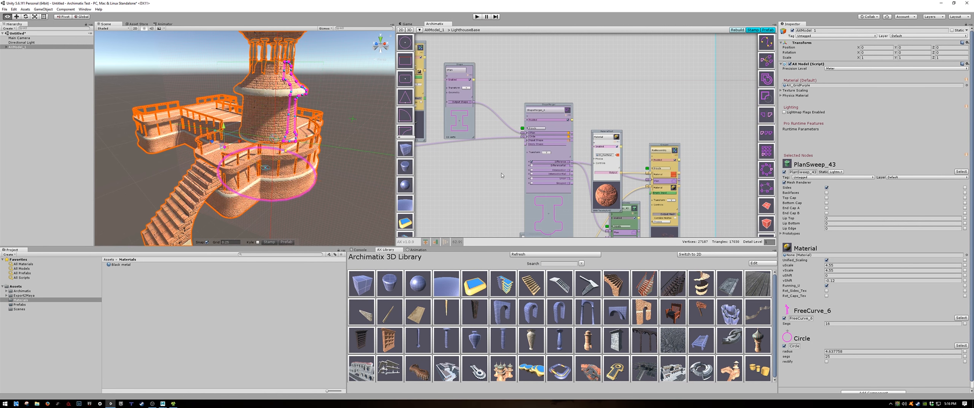
alt+drag(502, 173, 636, 118)
scroll(617, 123, up, 3)
scroll(620, 120, down, 1)
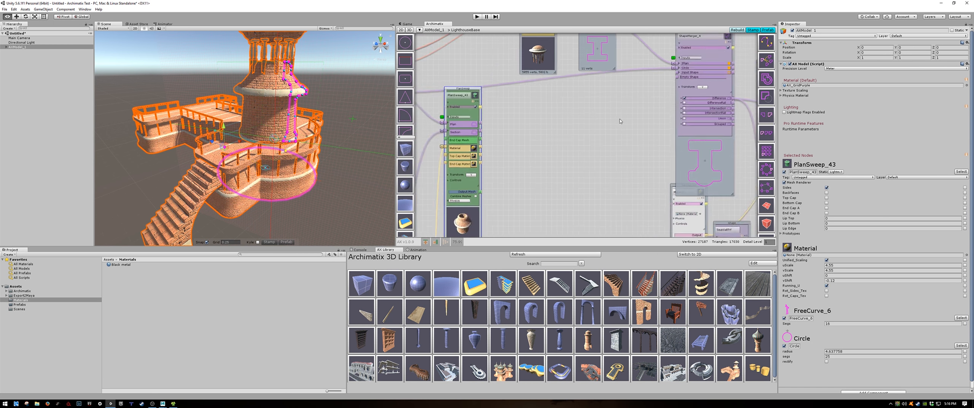
scroll(620, 121, down, 6)
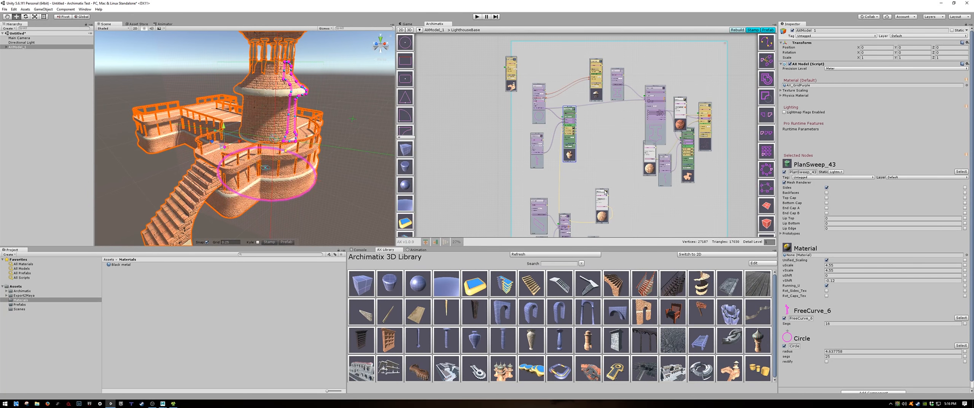
drag(606, 192, 557, 163)
scroll(593, 149, up, 8)
scroll(618, 175, down, 3)
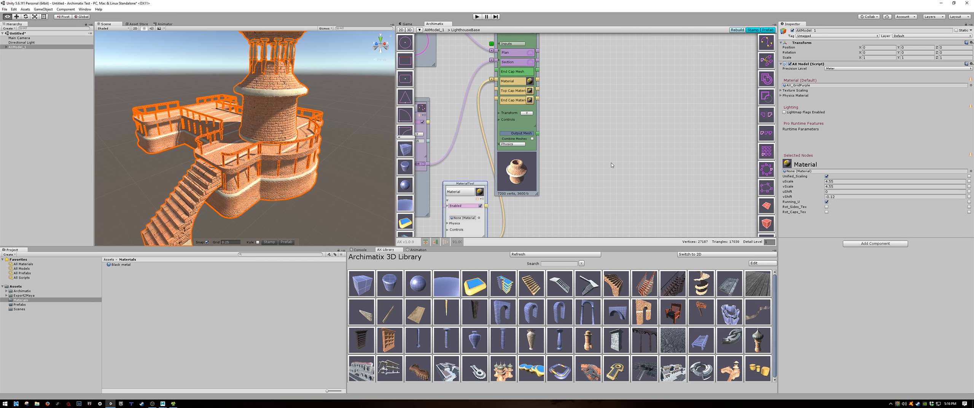
Step: Move the Grouper_44 node so it sits above the tower's PlanSweep_43 node, next to the Circle node
scroll(610, 190, down, 4)
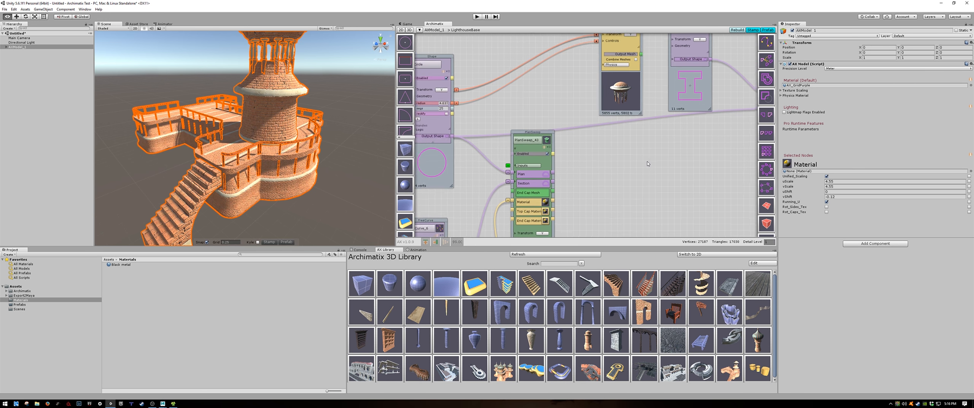
middle_drag(651, 151, 619, 199)
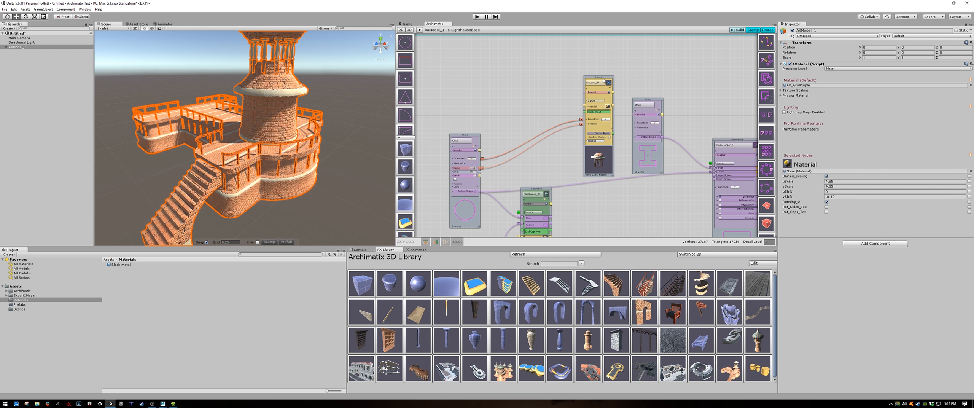
drag(603, 79, 545, 68)
scroll(579, 109, down, 6)
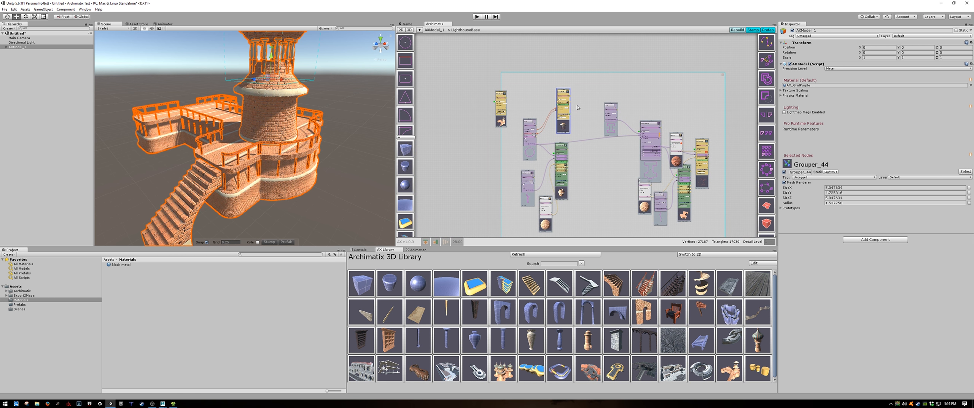
scroll(577, 107, up, 2)
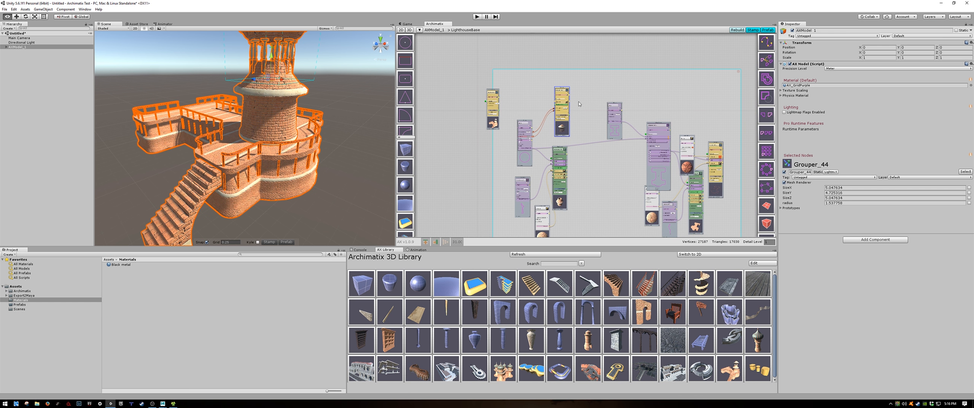
scroll(579, 103, down, 5)
scroll(641, 103, up, 10)
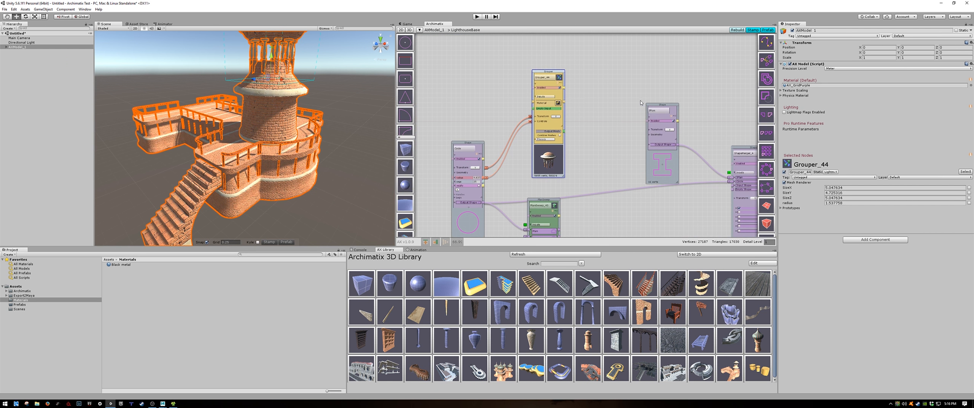
Step: Open the Grouper_44 group and frame the tower's lantern top together with the group's whole node graph
click(543, 98)
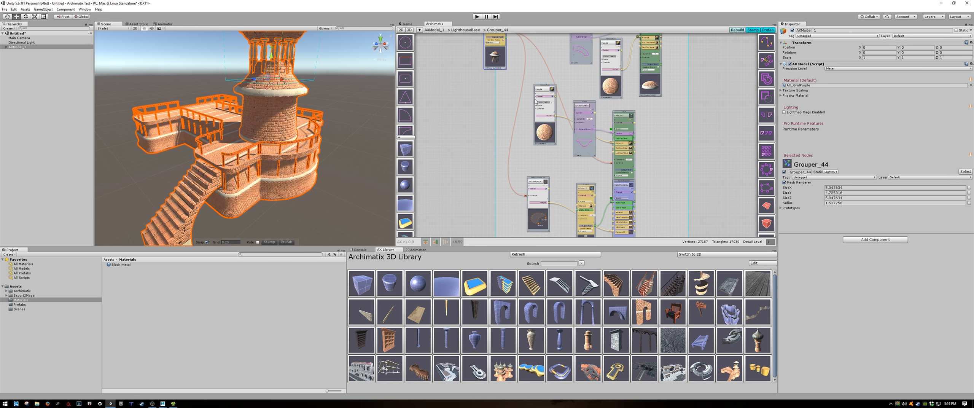
alt+drag(301, 148, 321, 138)
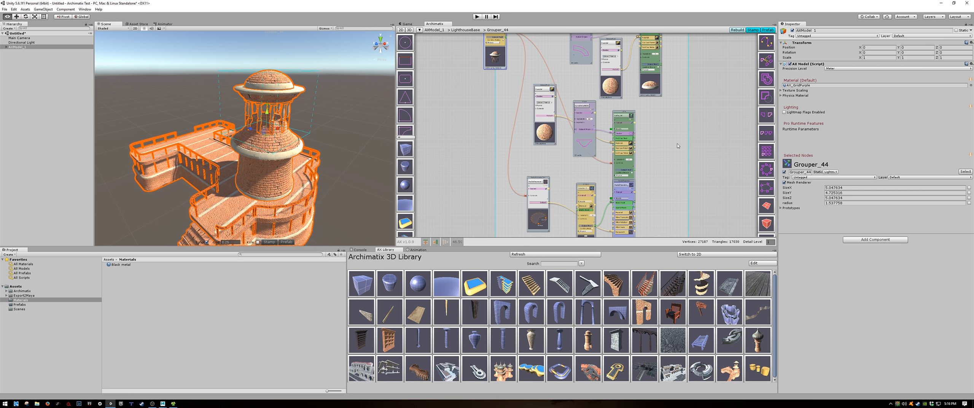
scroll(677, 140, down, 5)
scroll(676, 140, up, 2)
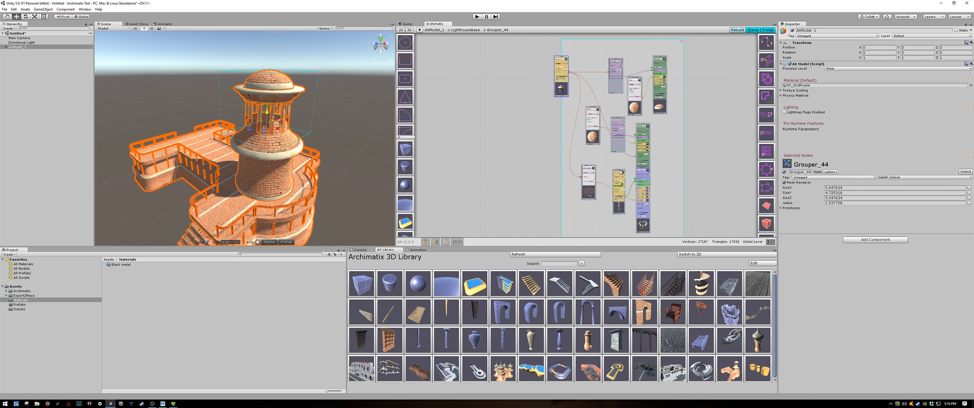
Step: Spread out the Column_01, Lathe_42 and upper Material nodes inside Grouper_44 for readability
drag(621, 172, 610, 178)
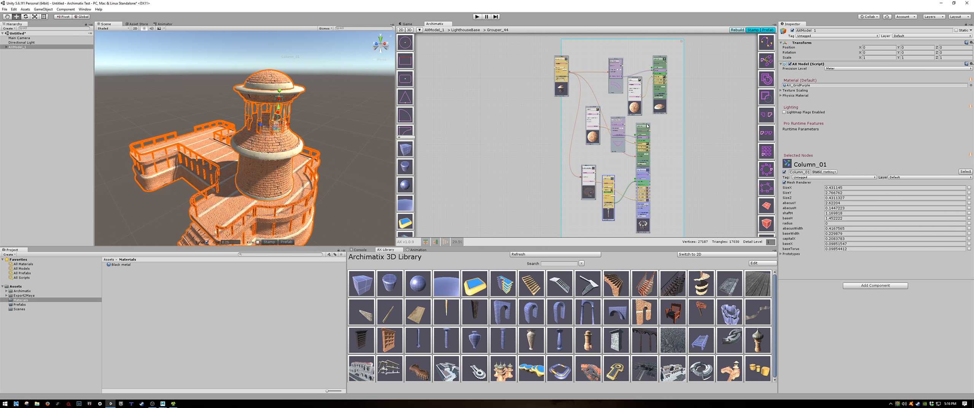
drag(647, 126, 672, 123)
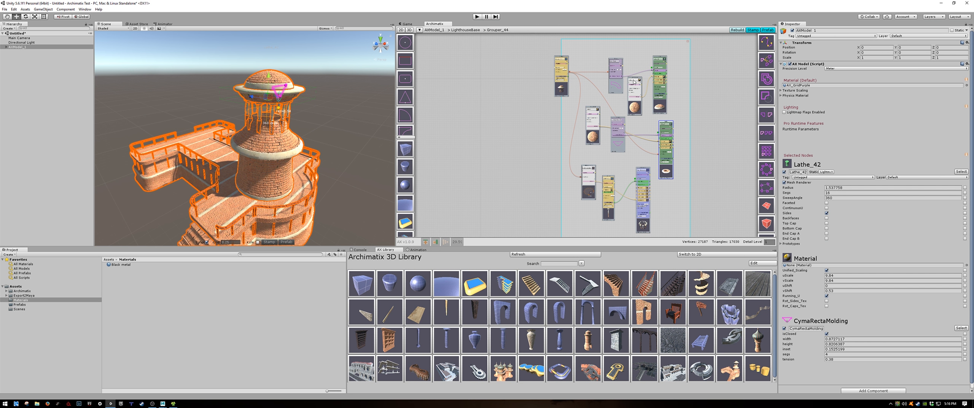
drag(635, 80, 639, 79)
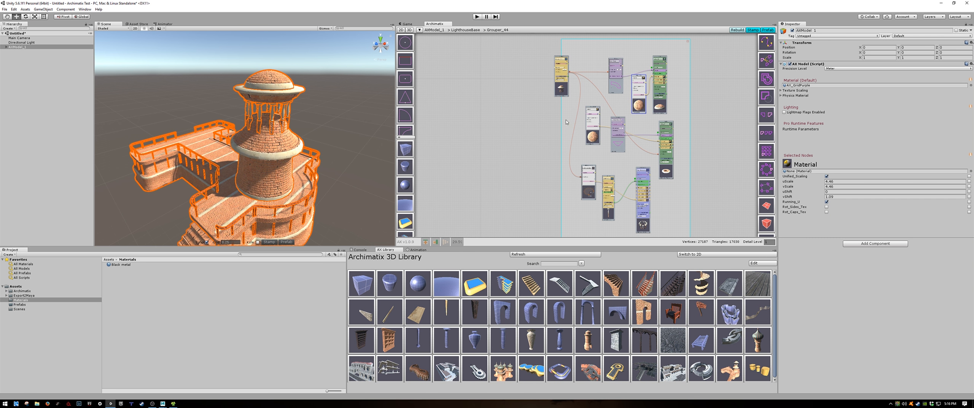
Step: Return to the LighthouseBase graph, entering Grouper_44 once more and leaving it again to compare both levels
scroll(476, 70, down, 4)
click(461, 30)
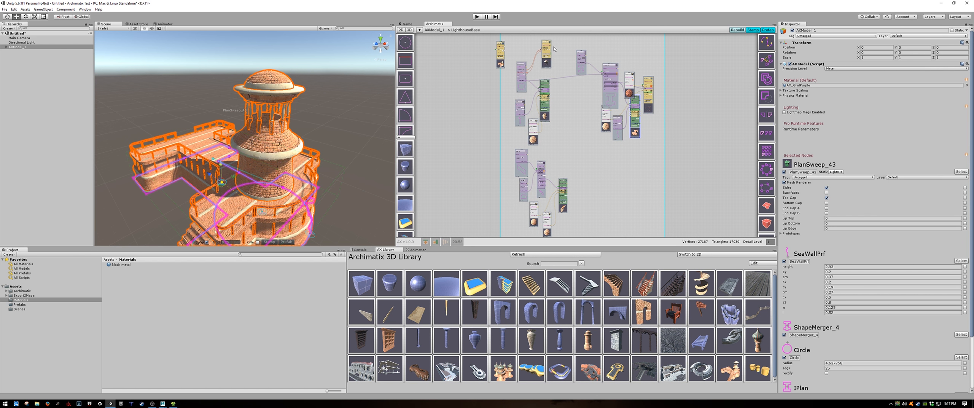
scroll(554, 48, up, 5)
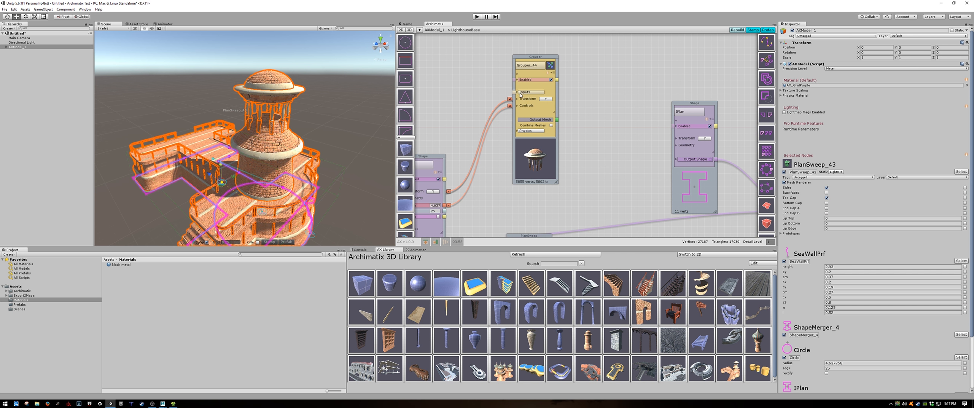
click(551, 65)
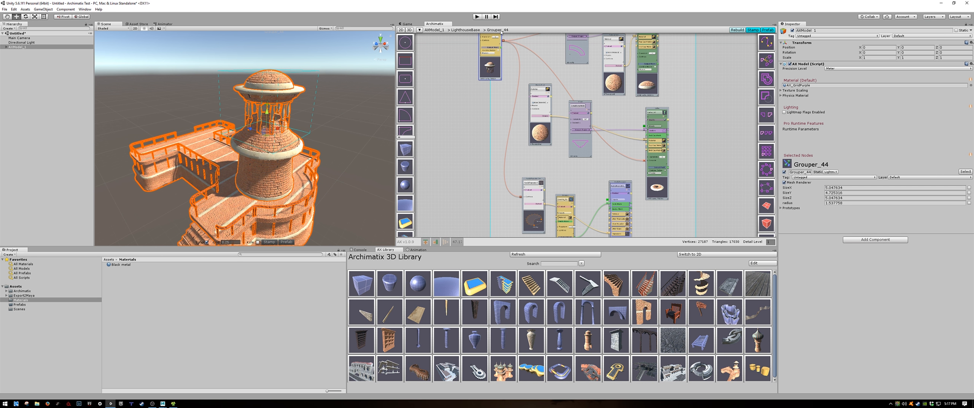
click(462, 31)
alt+drag(572, 113, 580, 178)
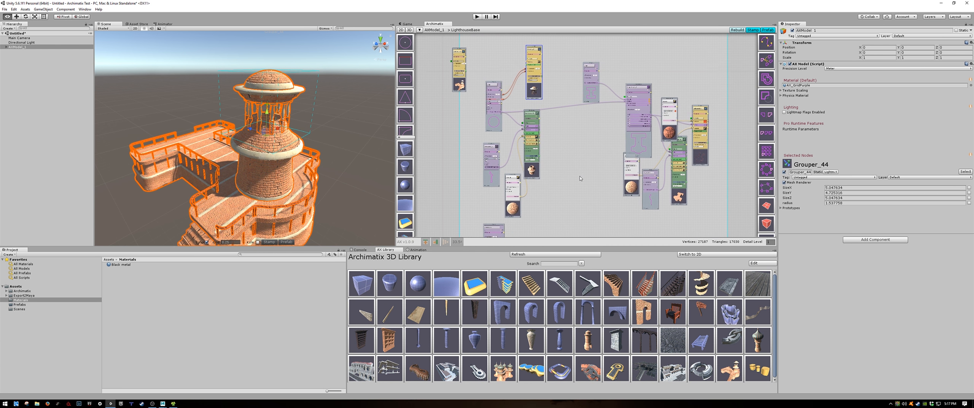
scroll(624, 80, up, 3)
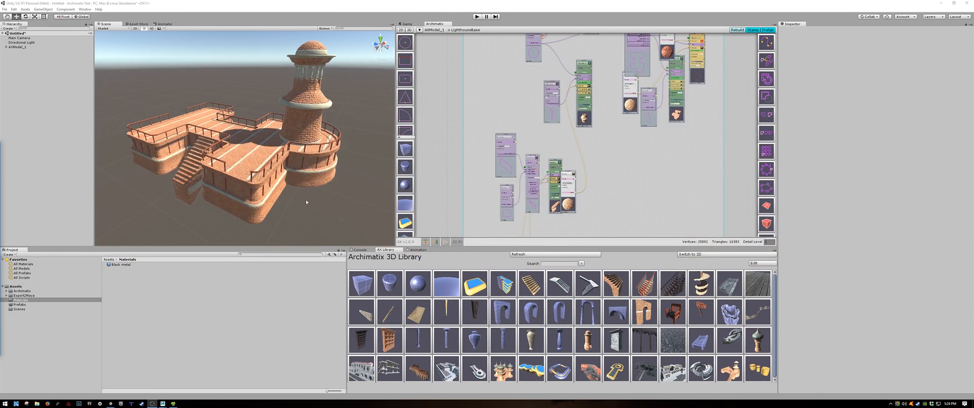
Step: Select the lighthouse model in the Scene view and examine it from the staircase side
alt+drag(283, 207, 304, 172)
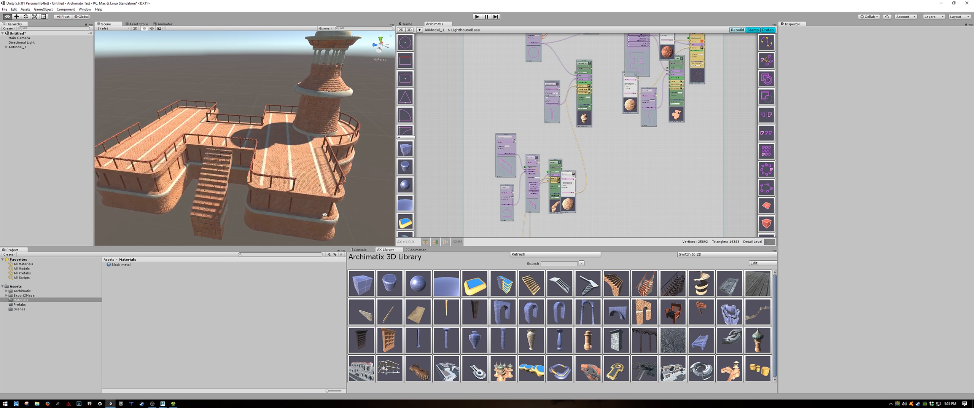
click(350, 198)
alt+drag(349, 198, 316, 181)
click(302, 161)
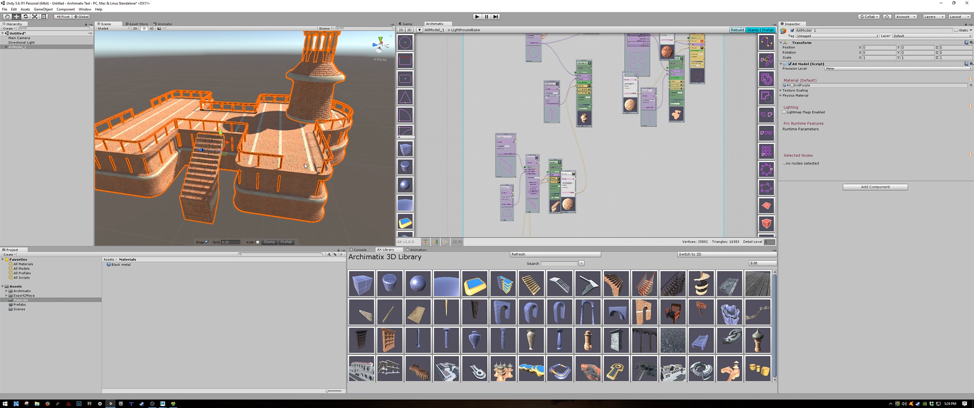
Step: Select the lighthouse base in the scene and assign the sci_fi_003 material to its Material node
click(297, 187)
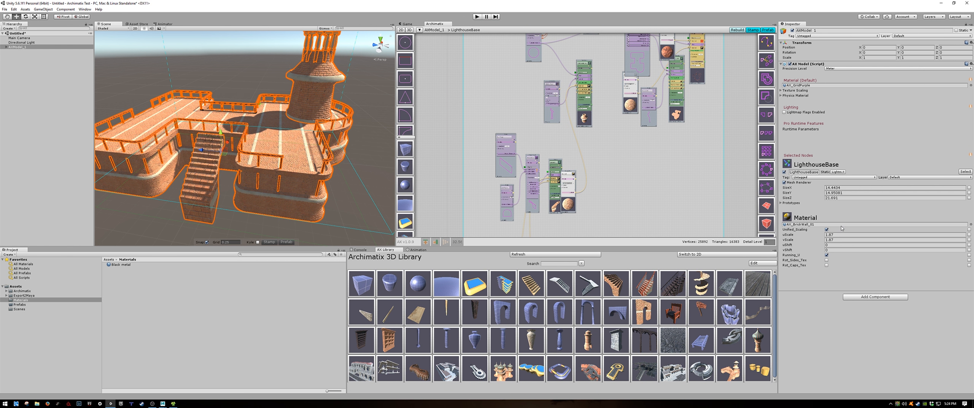
click(971, 224)
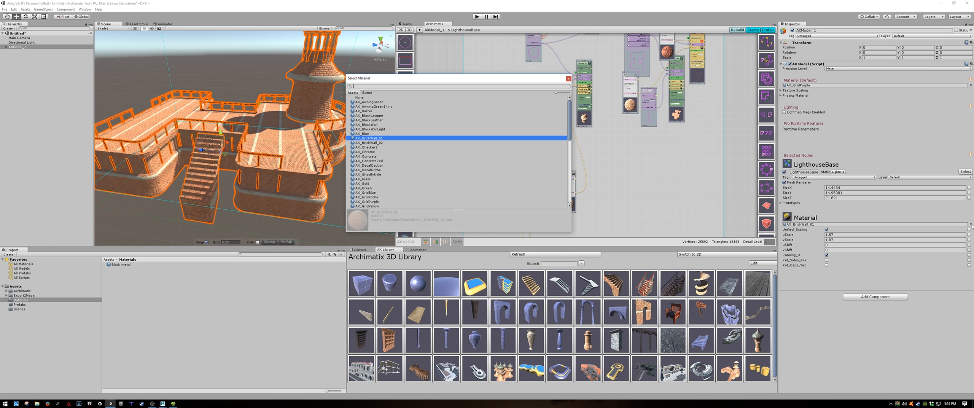
scroll(391, 182, down, 10)
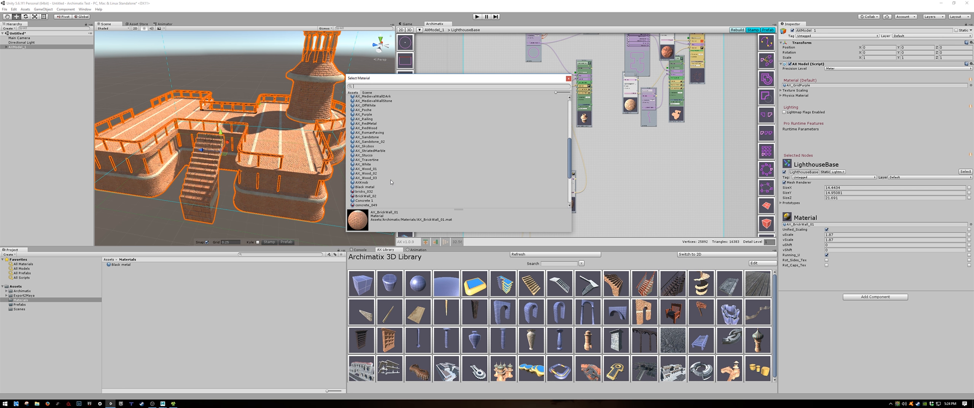
click(364, 190)
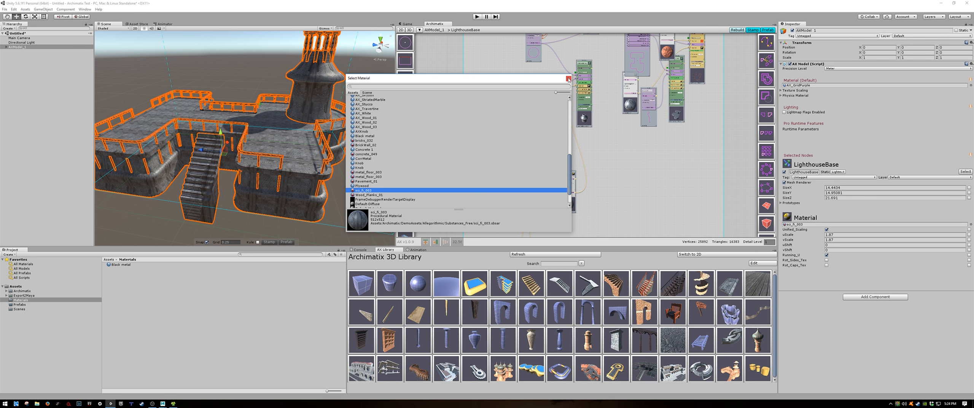
click(568, 79)
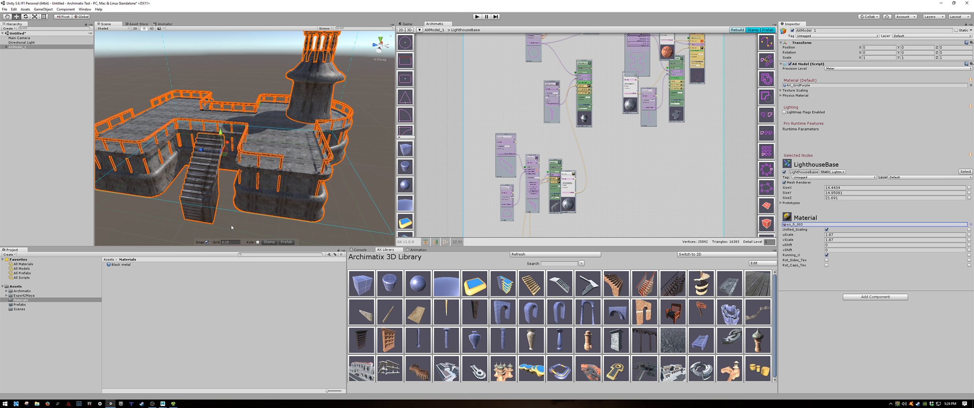
Step: Inspect the retextured base around the staircase and show the Game view in place of the node graph
alt+drag(231, 227, 197, 233)
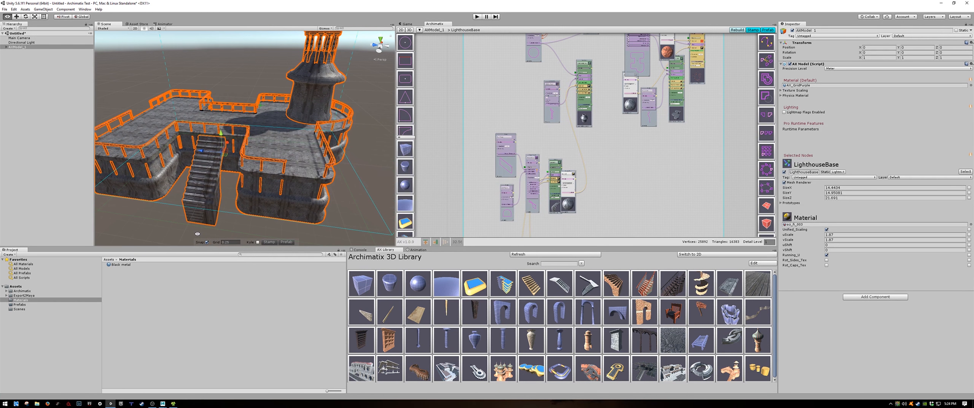
alt+drag(262, 238, 271, 230)
scroll(291, 202, up, 3)
alt+drag(300, 200, 287, 184)
click(409, 24)
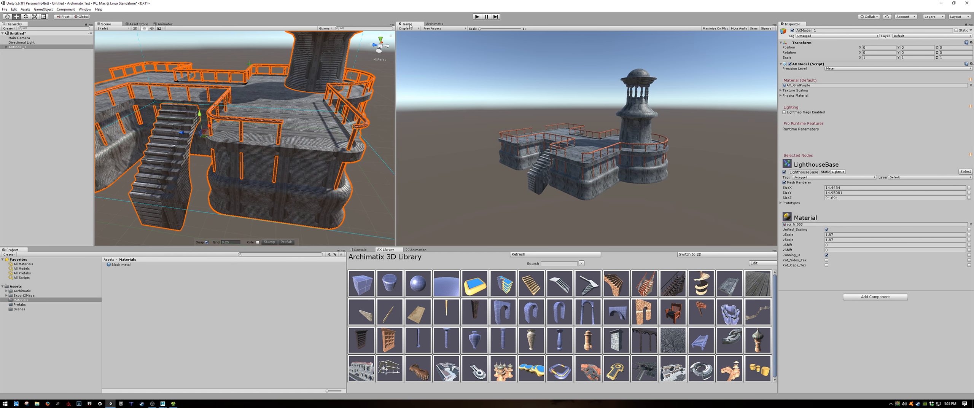
Step: Set the LighthouseBase material's uScale to 2.5 with unified scaling while viewing the platform corner close up
alt+right_drag(258, 203, 303, 207)
alt+drag(304, 207, 290, 206)
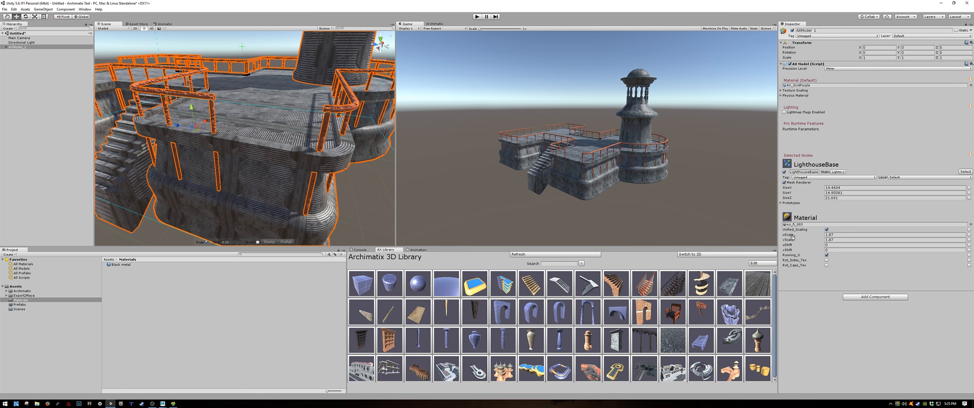
drag(793, 235, 795, 239)
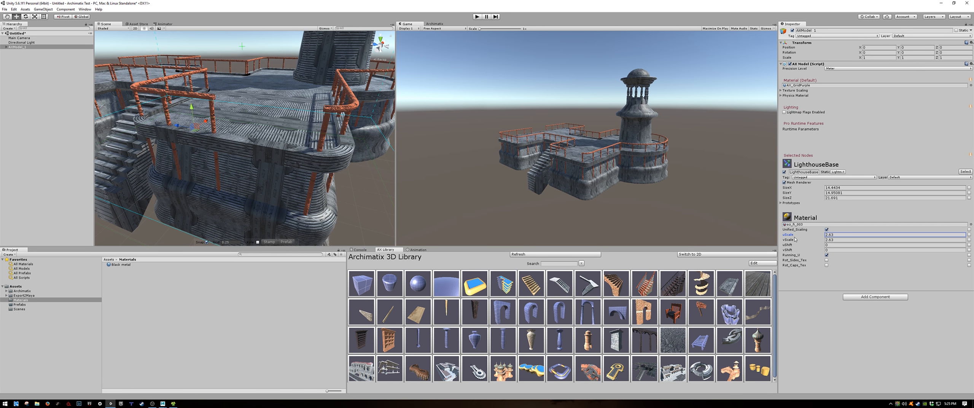
key(BackSpace)
key(BackSpace)
key(BackSpace)
text(.5)
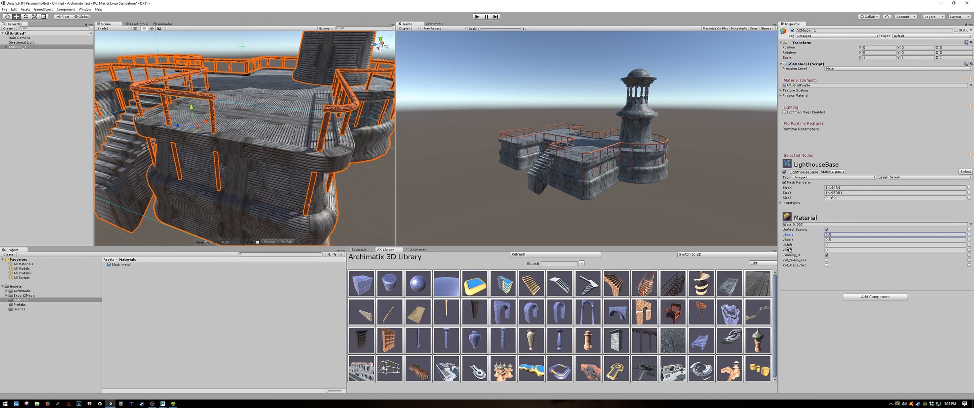
Step: Adjust the LighthouseBase material's uShift to 0.61, checking the texture on the base walls
drag(788, 245, 794, 251)
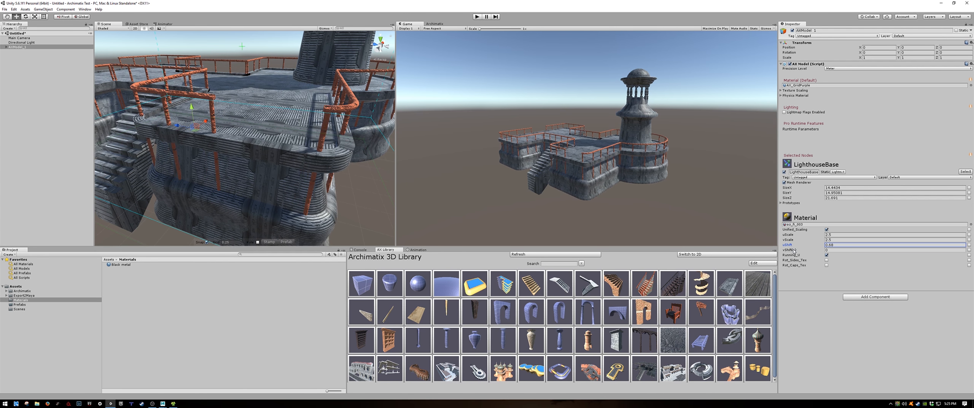
alt+drag(392, 225, 244, 206)
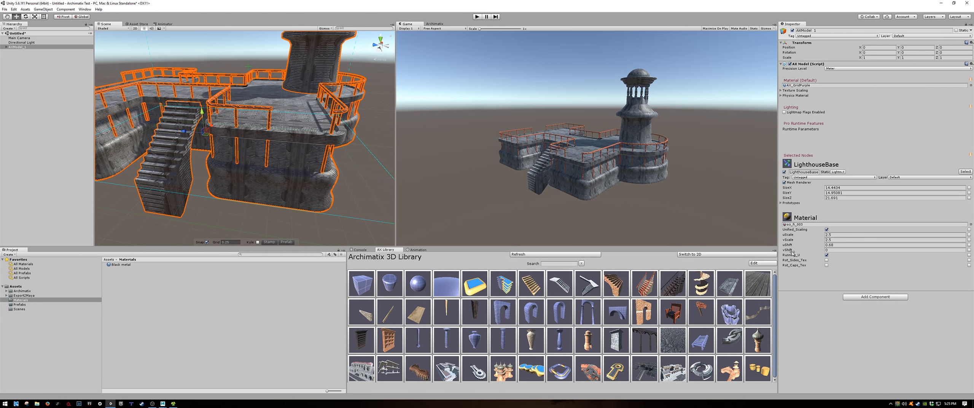
drag(789, 245, 787, 247)
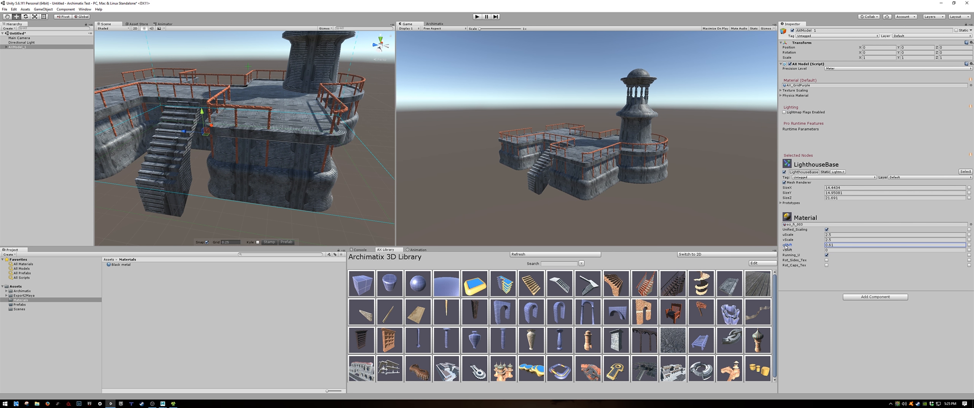
Step: Select the staircase's StairArch node and assign the CorrMetal material to its Material
scroll(204, 226, up, 2)
alt+drag(204, 227, 276, 224)
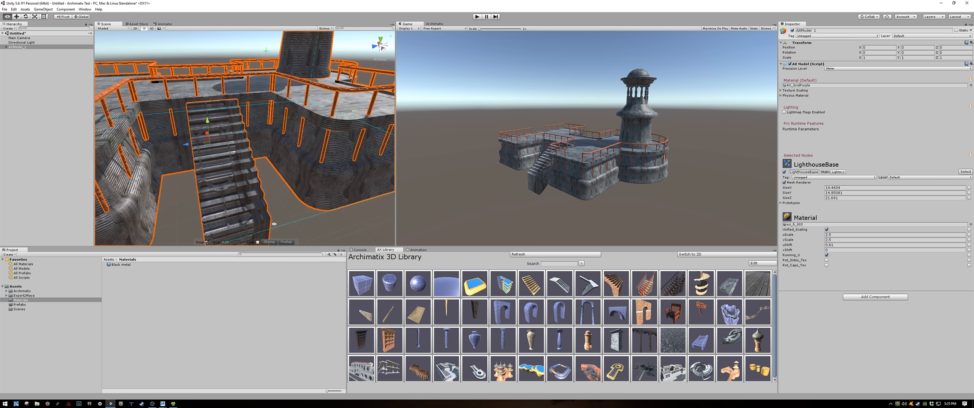
alt+middle_drag(276, 223, 292, 216)
scroll(292, 216, down, 2)
alt+drag(292, 215, 271, 187)
scroll(295, 213, up, 2)
click(271, 186)
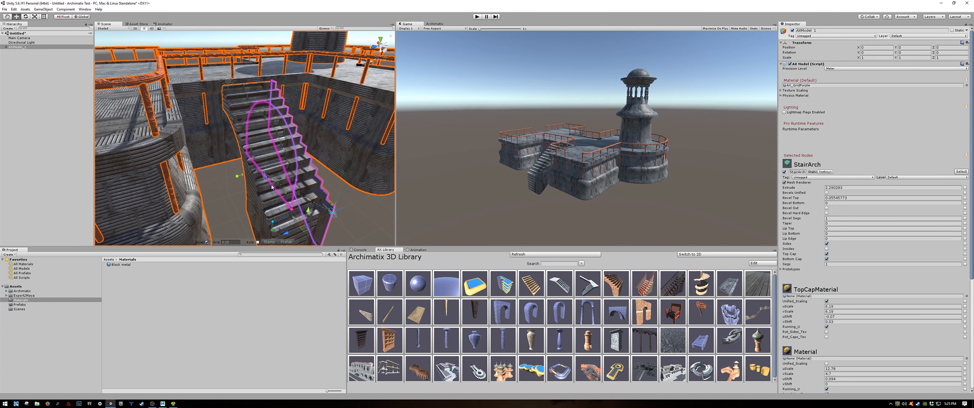
scroll(857, 339, down, 3)
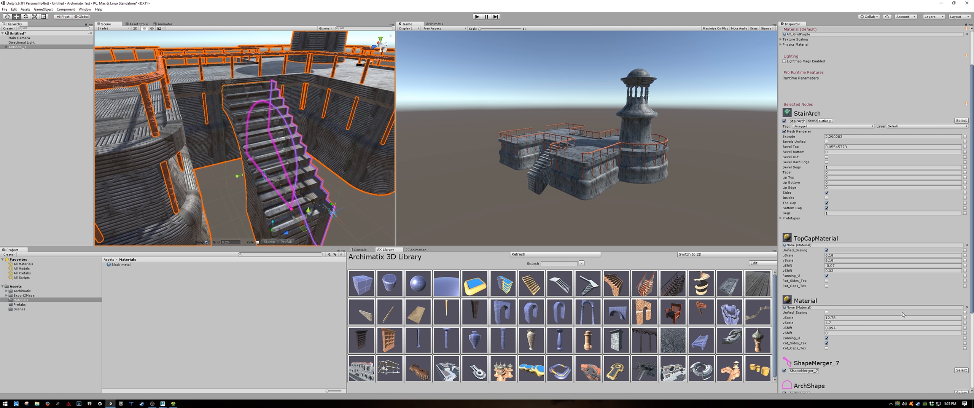
click(967, 307)
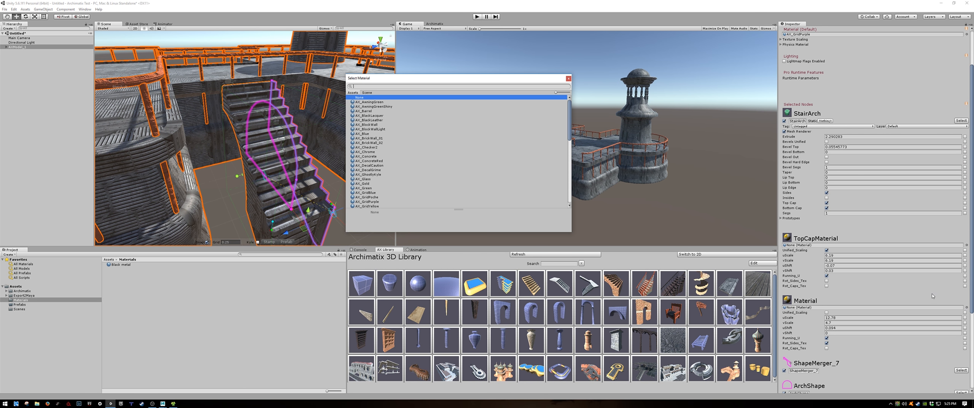
click(362, 159)
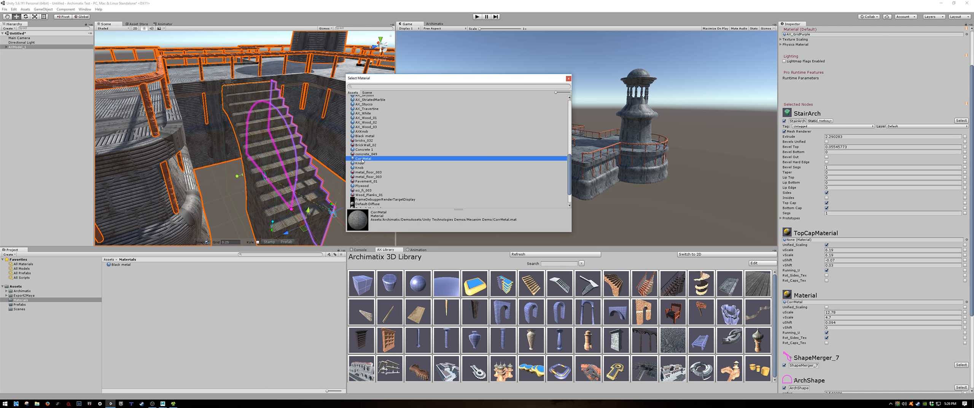
click(569, 78)
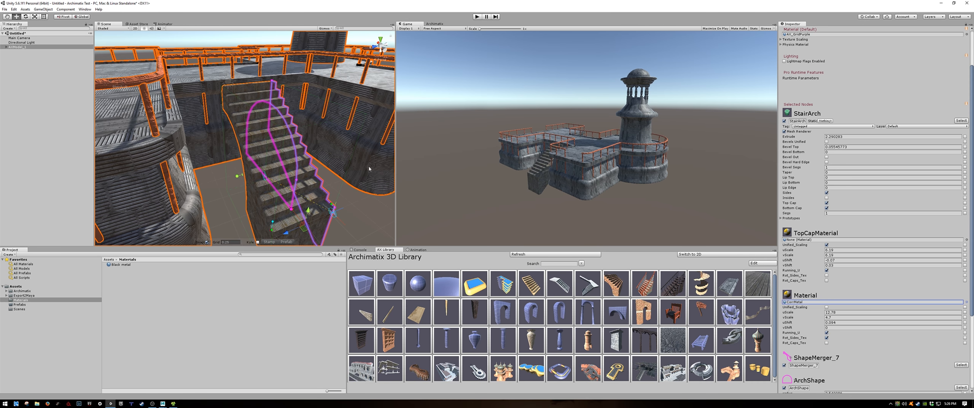
Step: Turn off Rot_Sides_Tex for the StairArch material and inspect the steps close up
right_drag(324, 183, 265, 122)
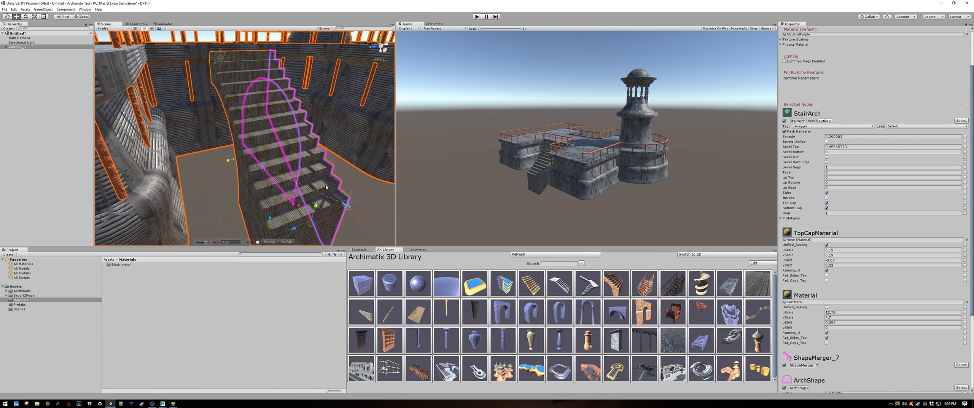
click(827, 338)
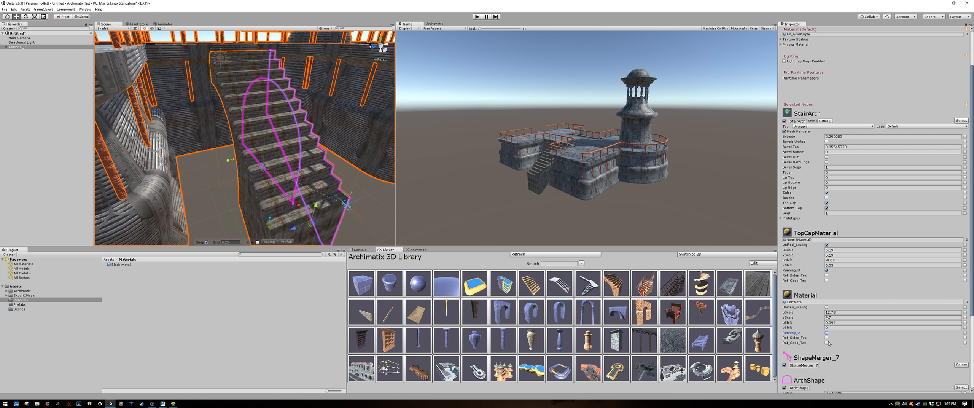
right_drag(263, 175, 285, 185)
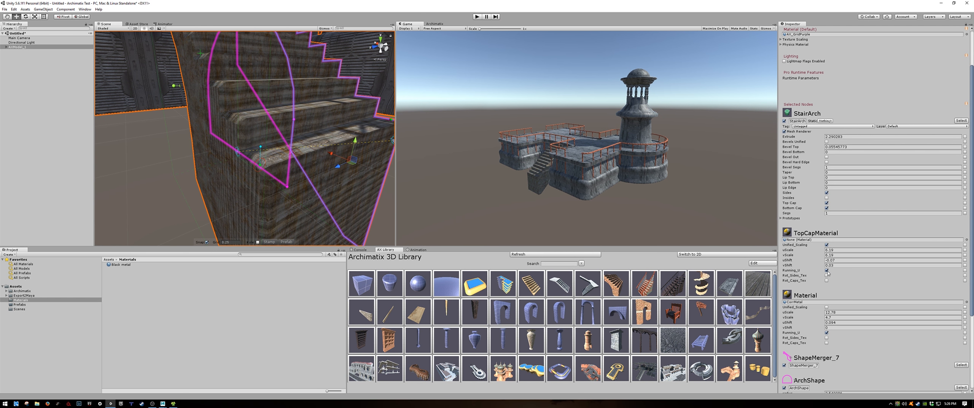
Step: Enable Unified_Scaling for the StairArch material and set its uScale to 4
click(826, 307)
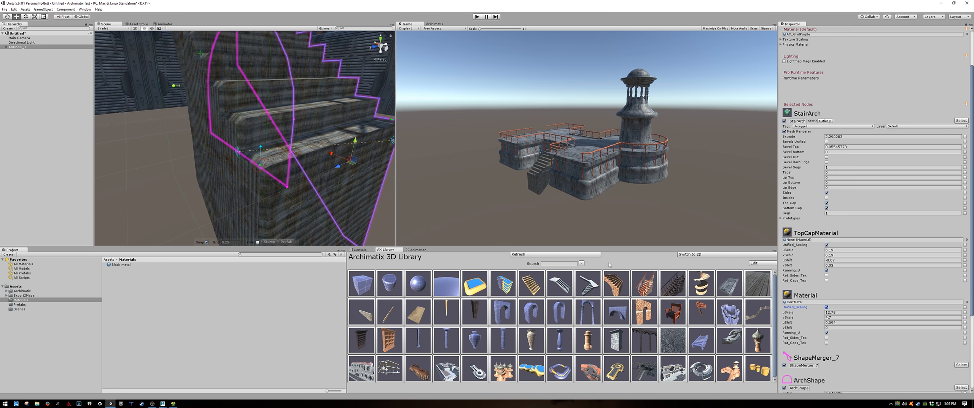
click(842, 312)
text(4)
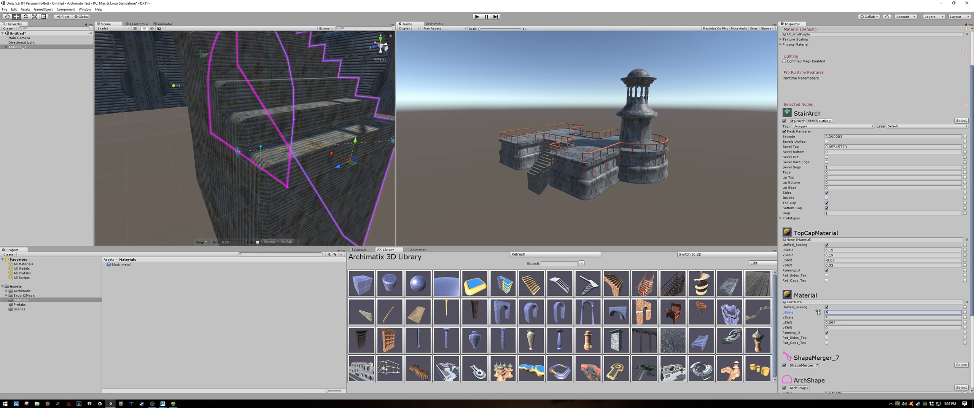
Step: Try rotating the side texture of the StairArch material and switch the rotation off again
click(826, 338)
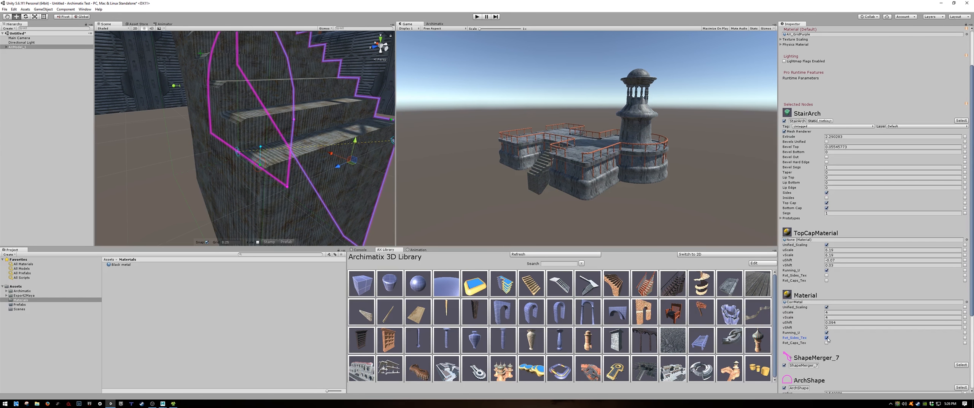
alt+drag(331, 184, 304, 192)
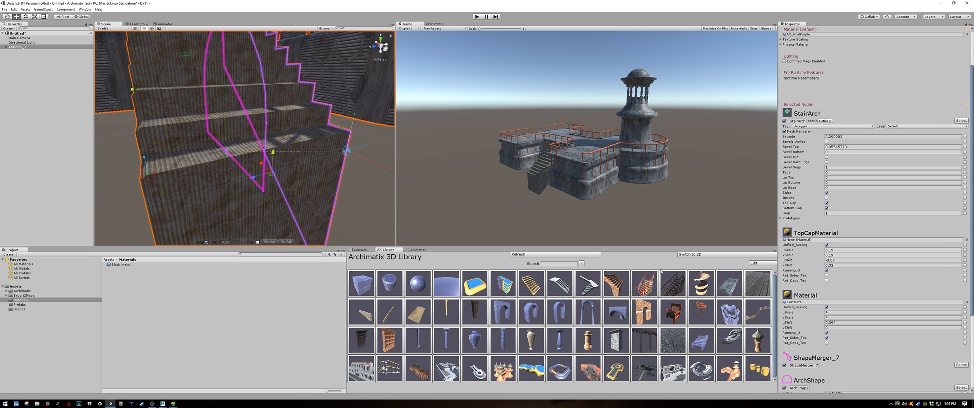
click(827, 337)
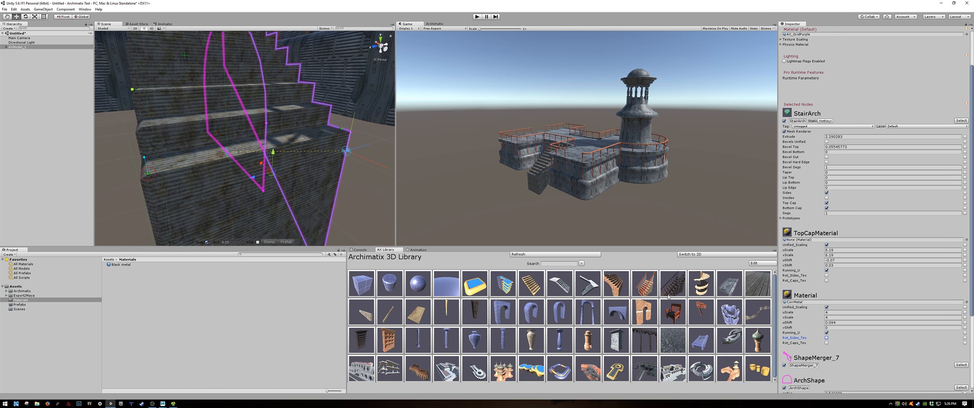
Step: Set the StairArch material's uShift to 0
alt+drag(198, 160, 176, 153)
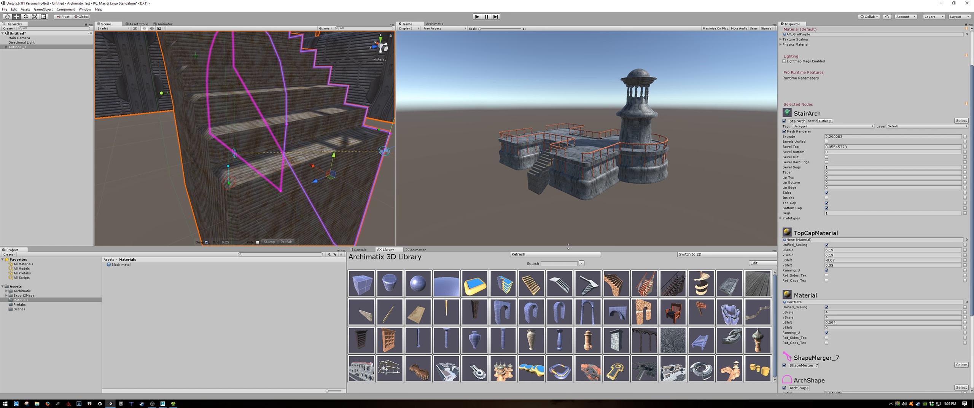
click(839, 322)
text(0)
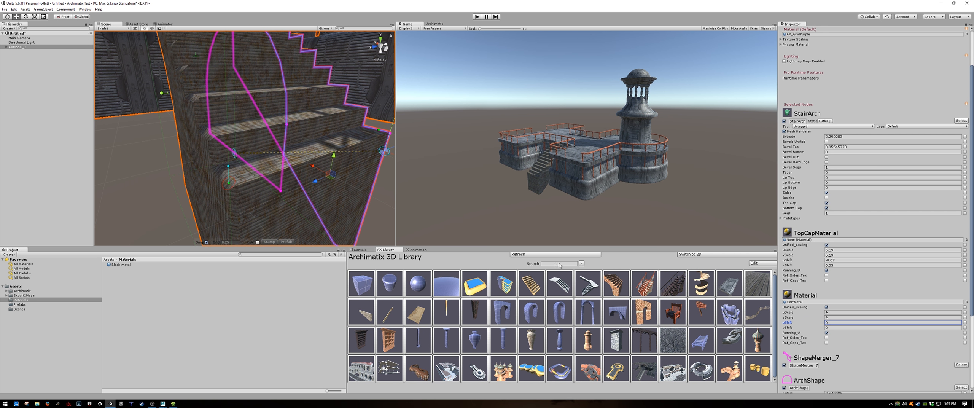
Step: Select the tower's lower shaft and try the AX_MedievalWallStone and AX_Stucco materials on it
click(126, 160)
alt+drag(126, 160, 202, 169)
middle_drag(202, 169, 209, 164)
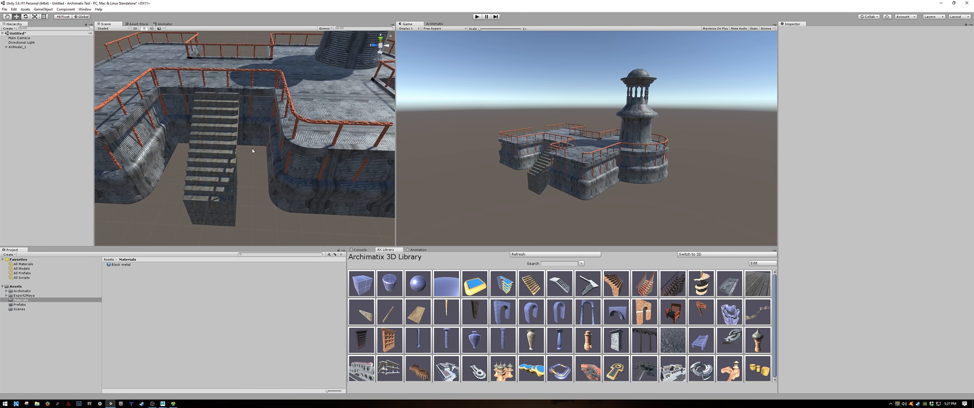
alt+drag(252, 151, 238, 158)
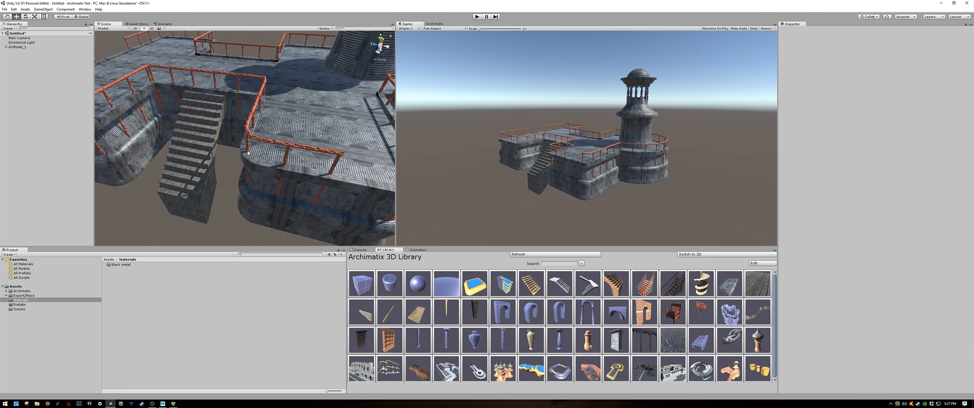
alt+drag(375, 100, 263, 154)
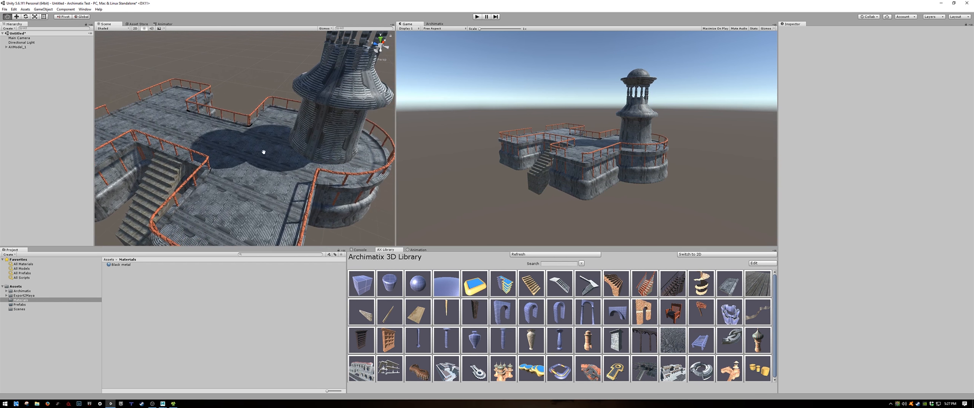
click(324, 143)
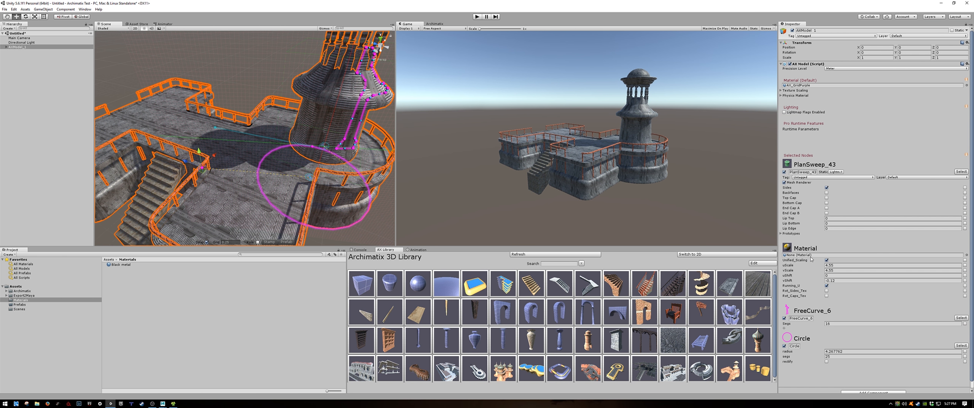
click(966, 255)
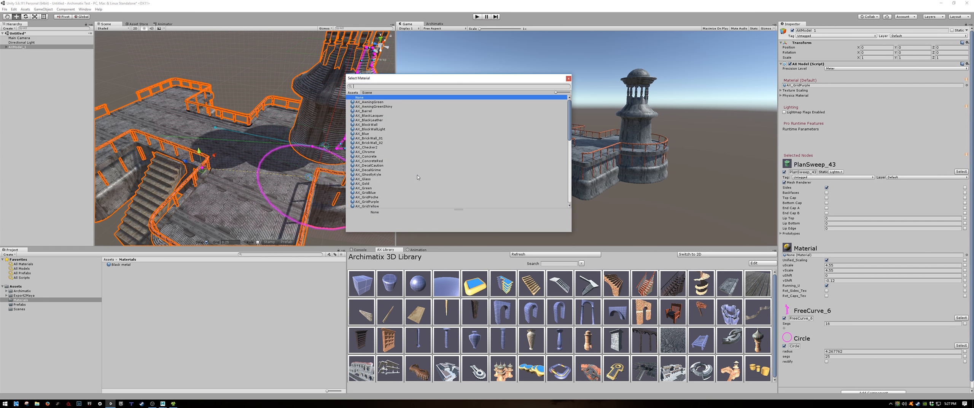
scroll(384, 159, down, 5)
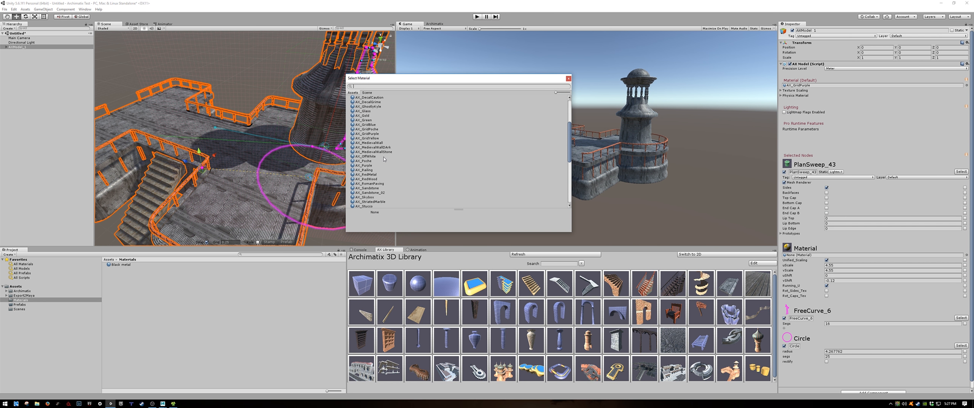
click(378, 153)
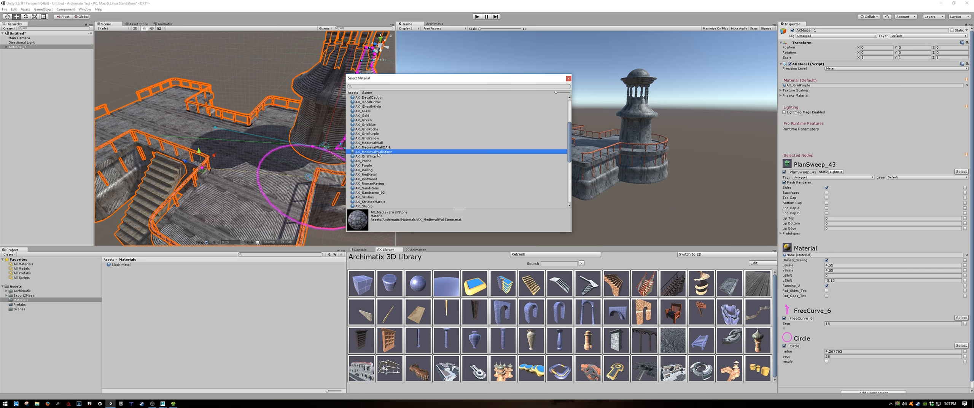
scroll(368, 186, down, 1)
click(366, 189)
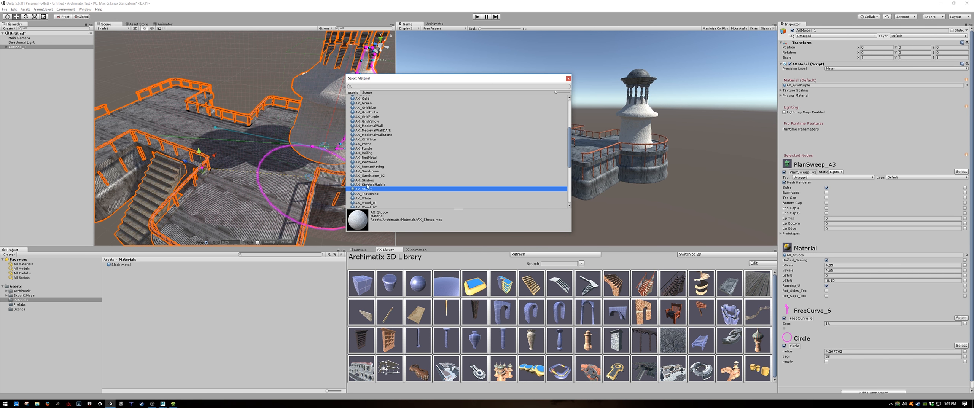
Step: Try AX_BrickWall_02 on the tower shaft and settle on the AX_BrickWall_01 material
scroll(376, 135, up, 5)
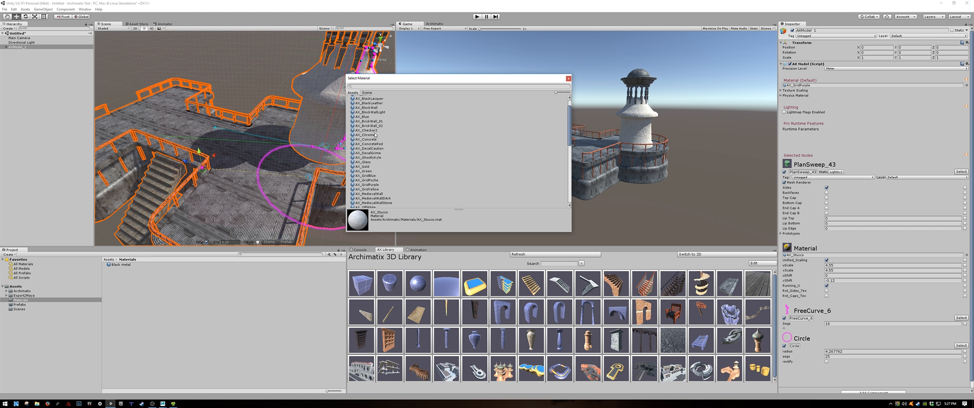
click(370, 142)
click(370, 139)
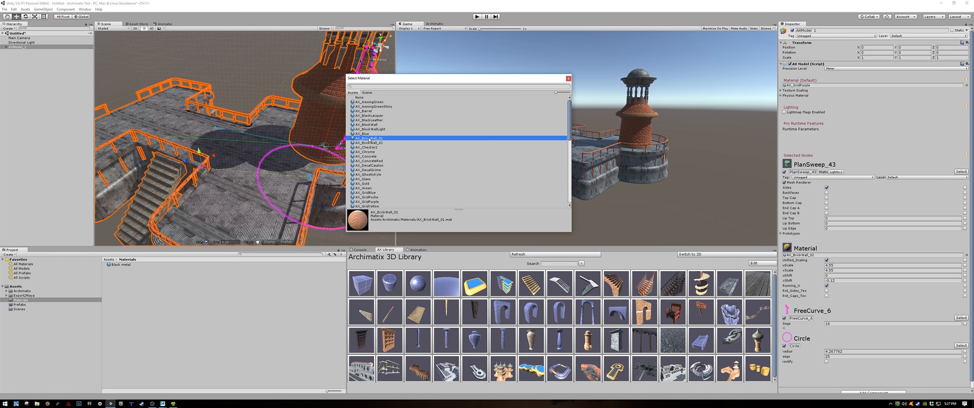
scroll(369, 156, down, 2)
scroll(370, 168, down, 2)
scroll(370, 168, down, 1)
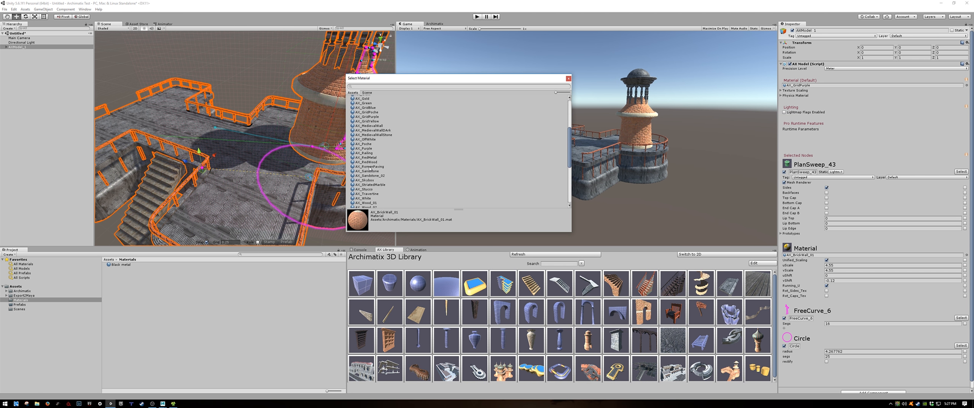
click(568, 79)
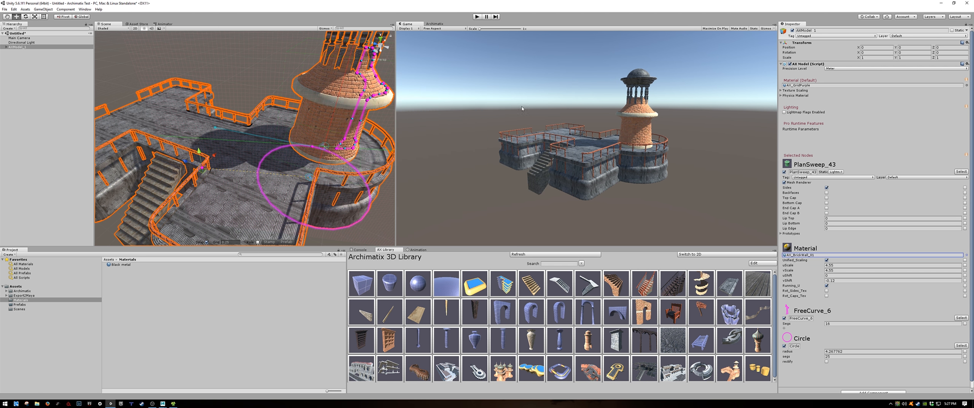
Step: Assign the project's Black metal material to the RailAssembly, both for its own material and in place of AX_RedMetal
alt+drag(366, 212, 314, 70)
click(329, 212)
key(alt)
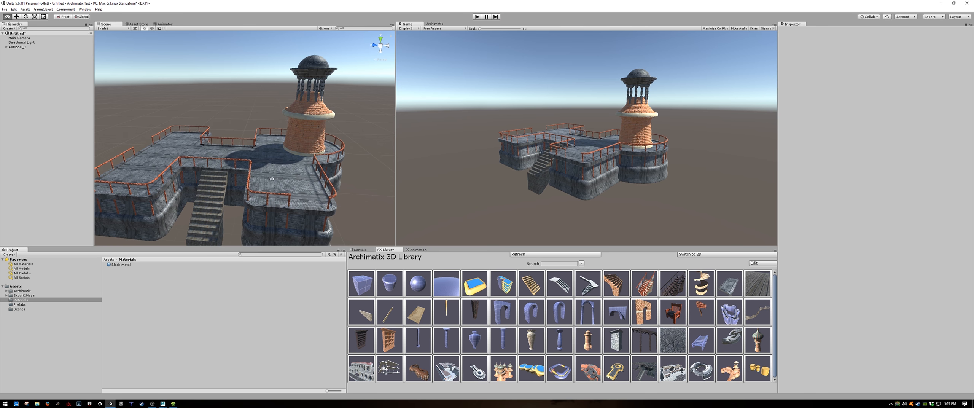
alt+drag(258, 180, 312, 151)
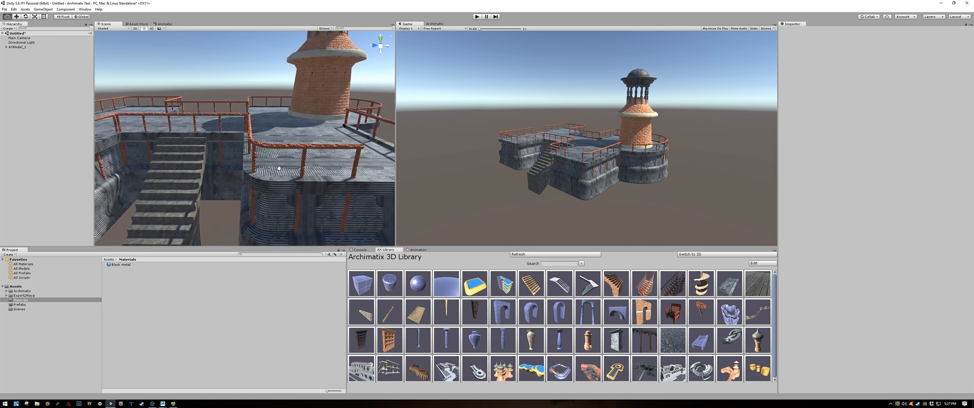
click(318, 147)
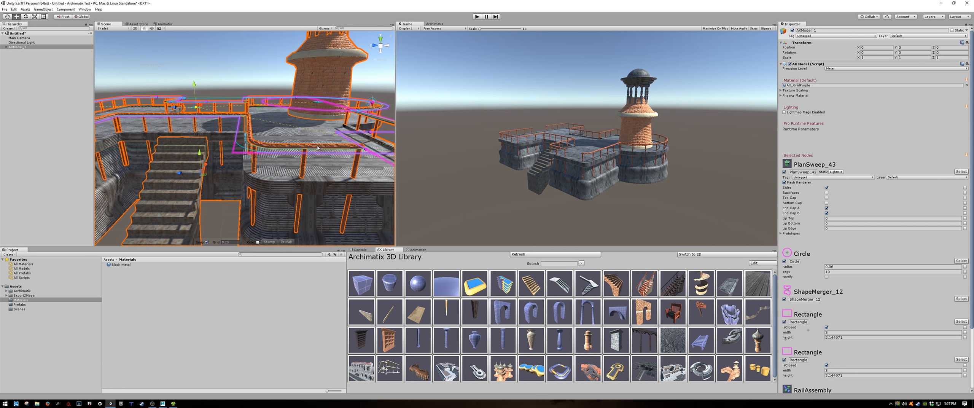
click(318, 147)
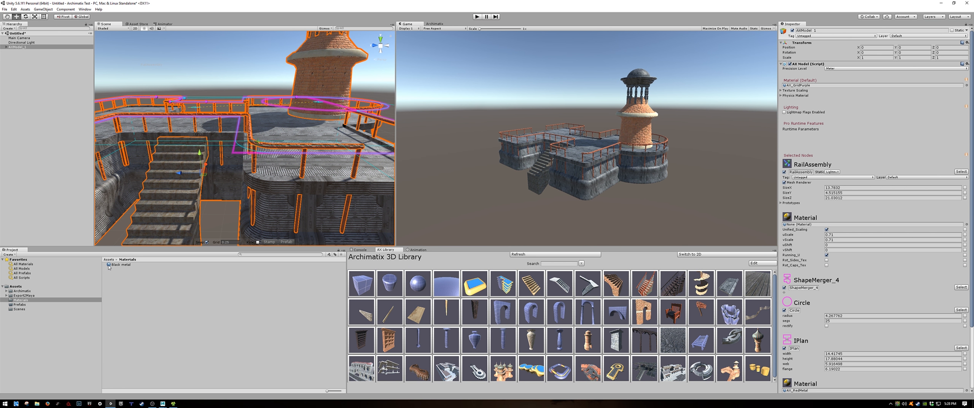
drag(109, 265, 636, 210)
drag(804, 212, 808, 227)
scroll(814, 254, down, 3)
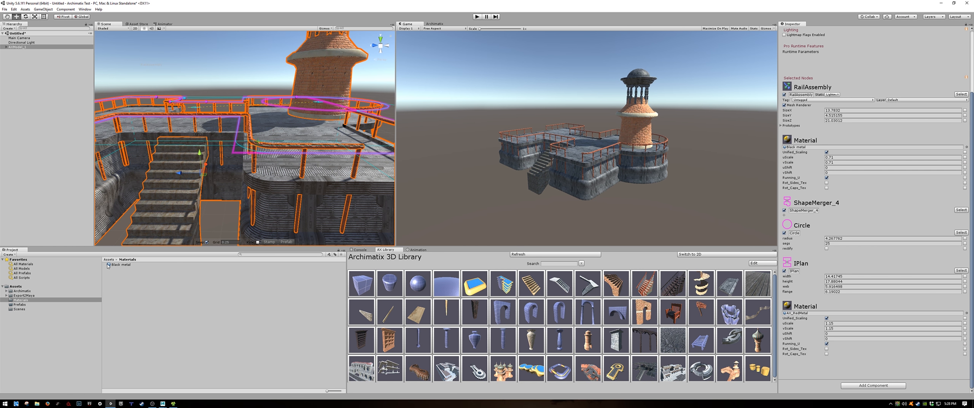
drag(108, 265, 815, 317)
click(215, 82)
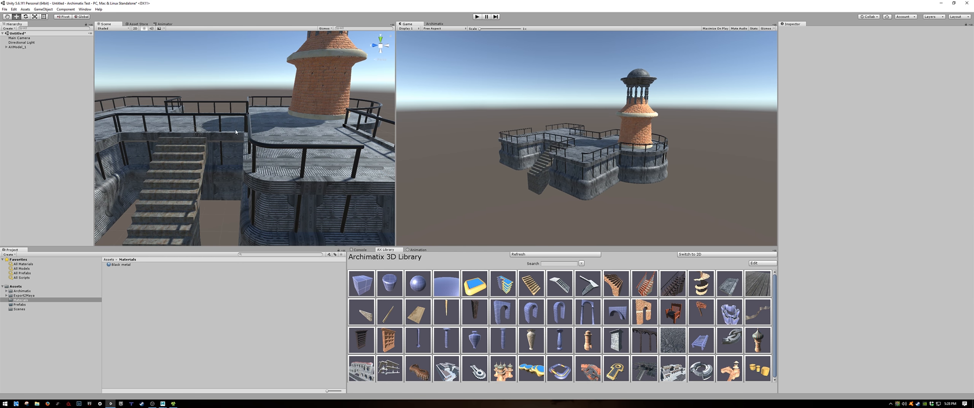
Step: Select the handrail sweep on the platform and set the radius of its Circle profile to 0.03
alt+drag(235, 129, 255, 160)
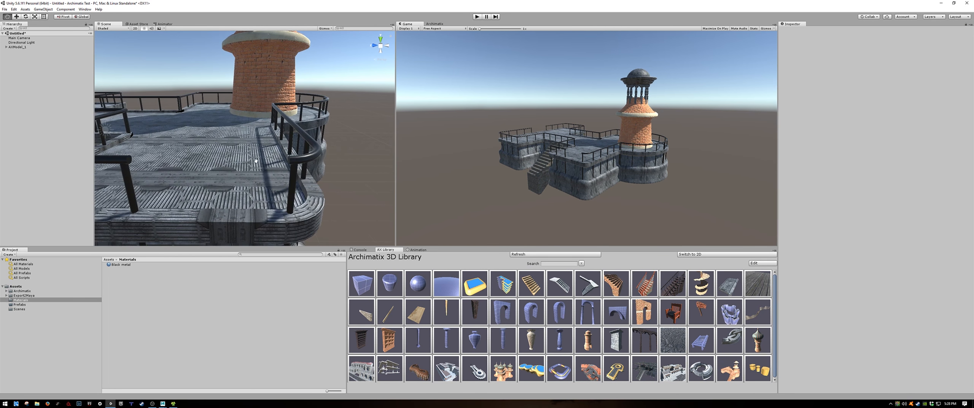
scroll(256, 160, up, 2)
click(331, 174)
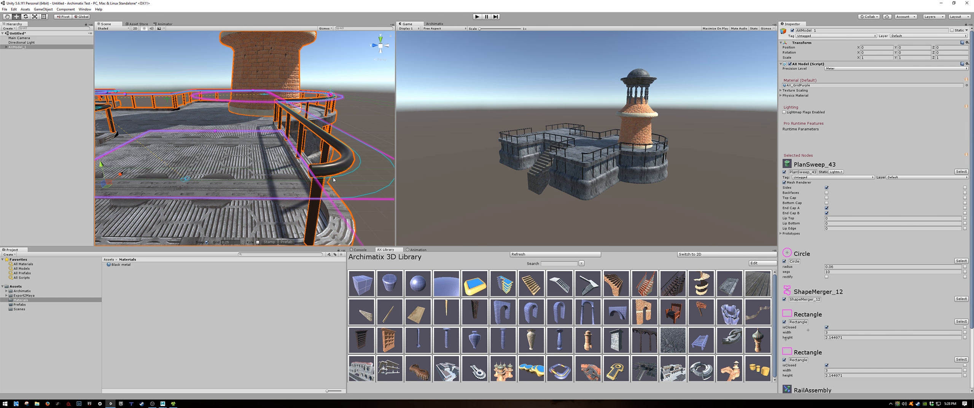
scroll(872, 305, down, 3)
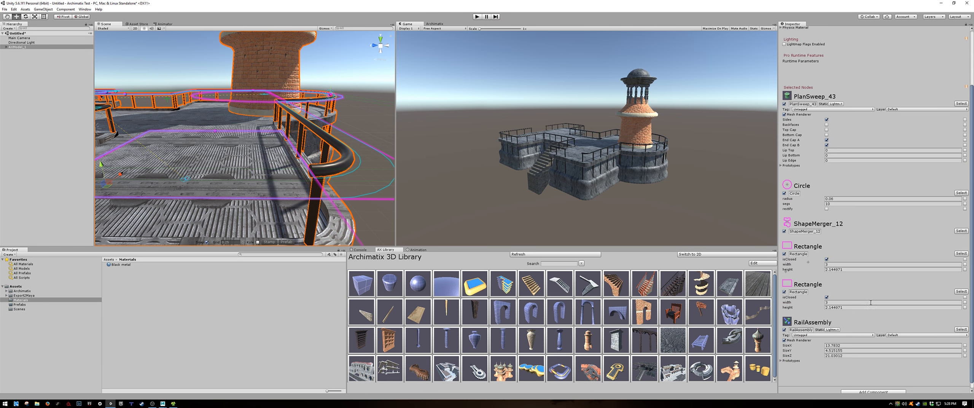
scroll(830, 242, up, 2)
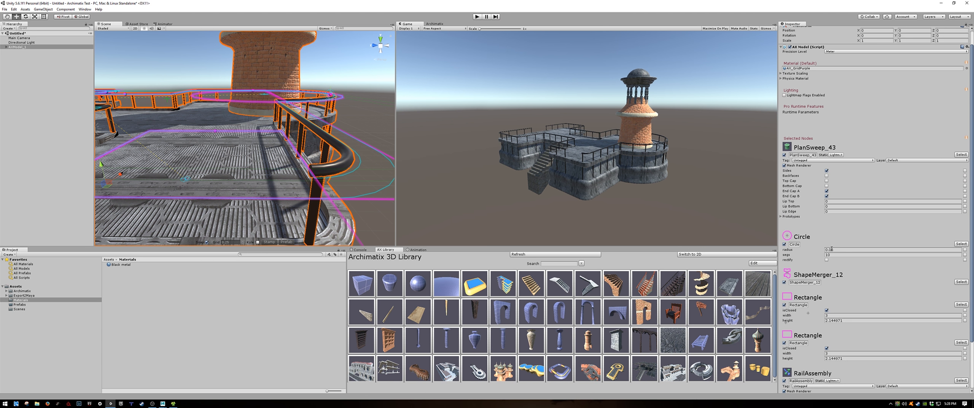
click(835, 250)
scroll(840, 244, down, 1)
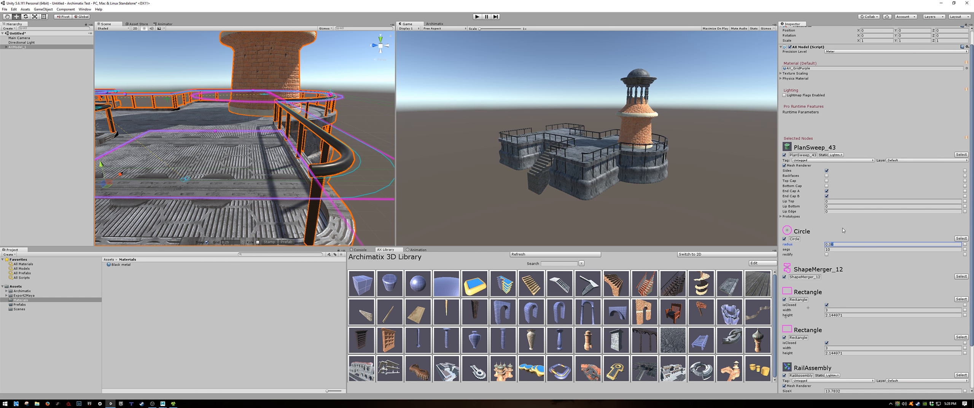
text(0.03)
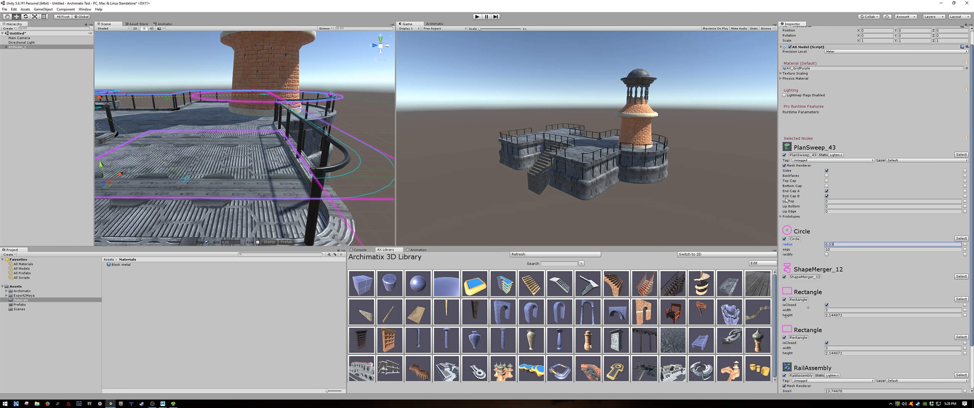
Step: Select the railing post Cylinder and set the radius of its Circle to 0.03
click(311, 216)
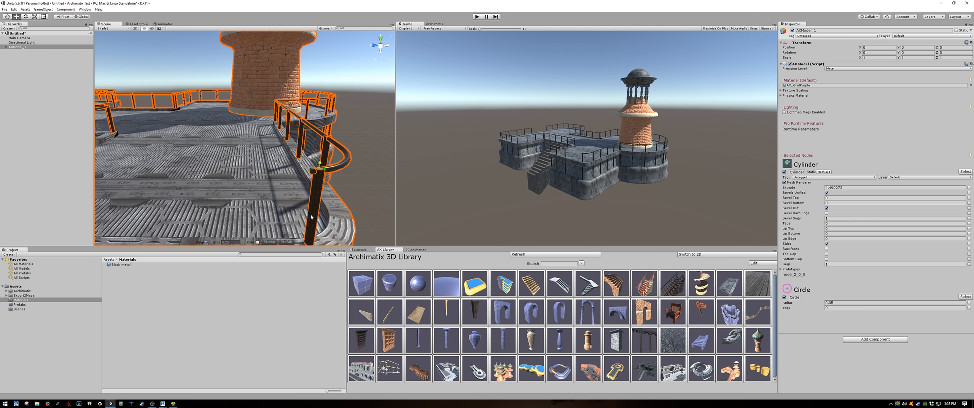
click(834, 303)
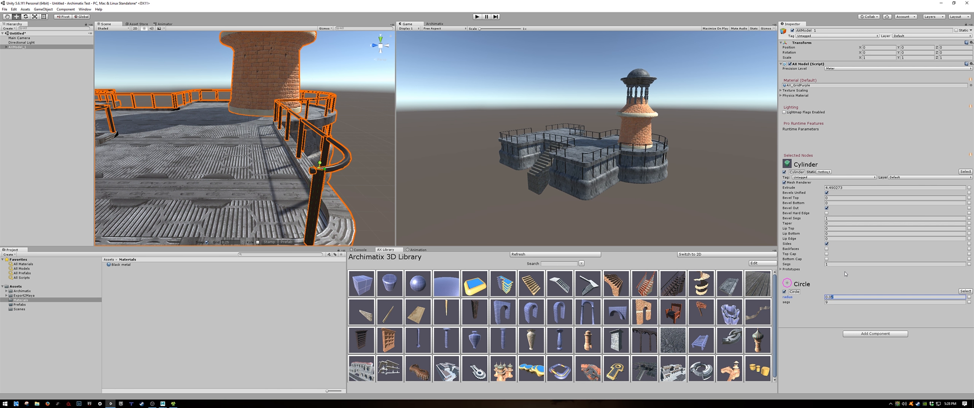
text(3)
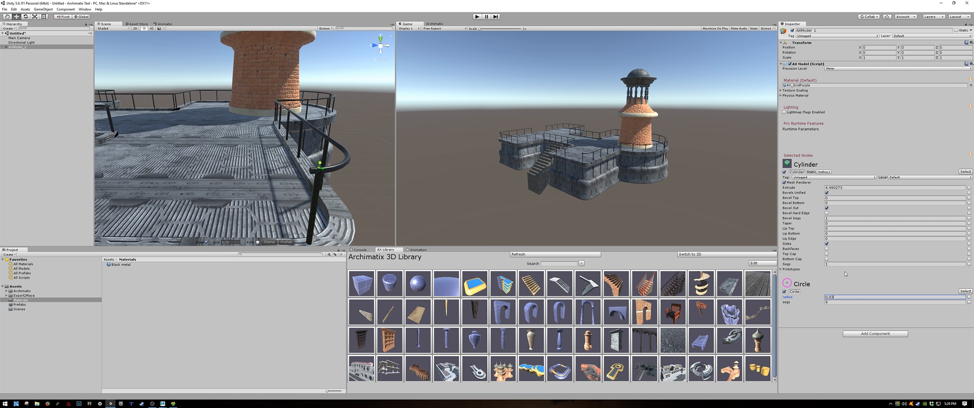
click(354, 142)
Step: Examine the lighthouse's platform, staircase, brick tower and slimmer black railings from several angles and distances
scroll(354, 144, down, 5)
alt+drag(326, 161, 276, 169)
mouse_move(276, 170)
alt+right_down()
mouse_move(293, 173)
mouse_move(248, 164)
mouse_move(292, 183)
mouse_move(278, 176)
alt+right_up()
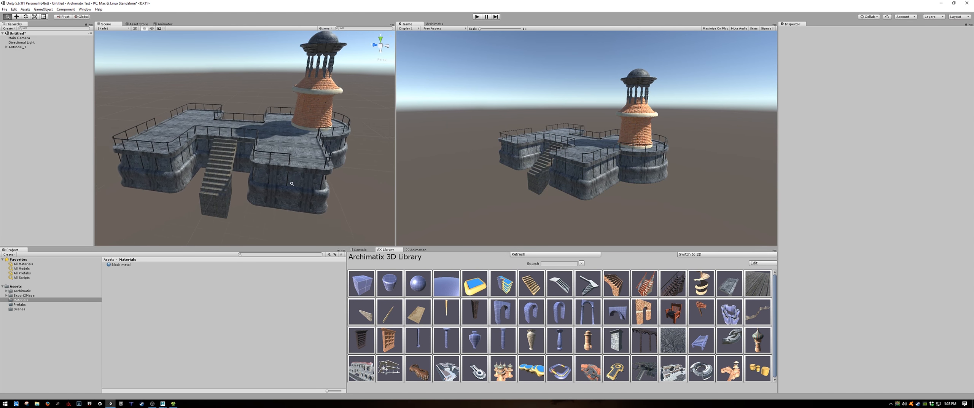
alt+drag(279, 177, 326, 170)
alt+right_drag(325, 170, 343, 179)
alt+middle_drag(343, 179, 338, 187)
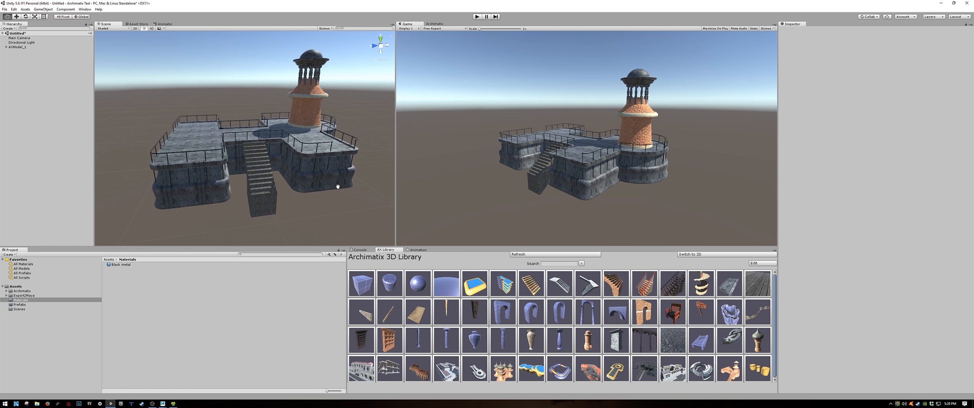
scroll(338, 187, up, 3)
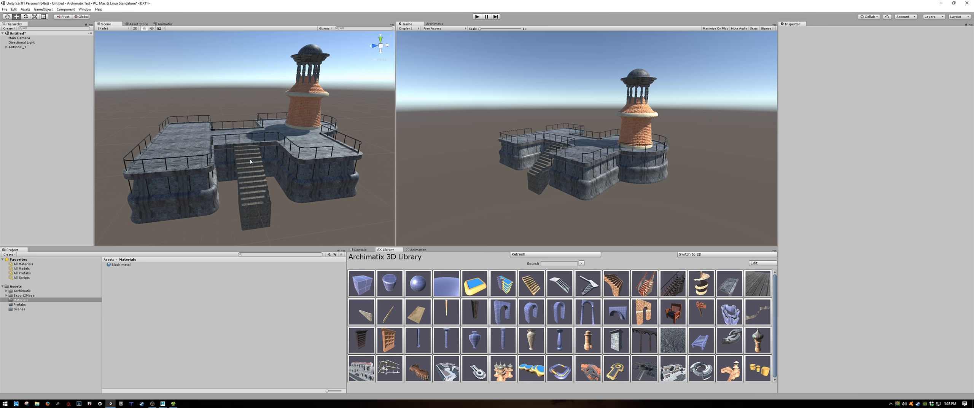
alt+drag(274, 154, 303, 211)
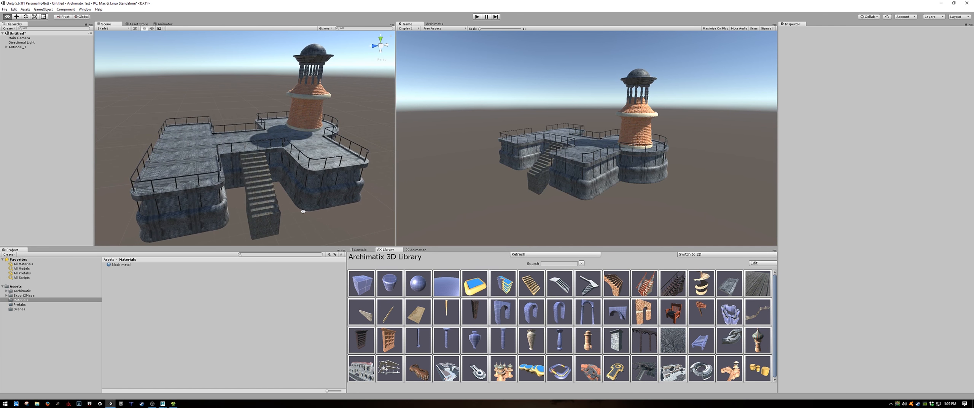
alt+right_drag(303, 210, 330, 209)
alt+drag(330, 209, 290, 200)
alt+right_drag(290, 200, 330, 193)
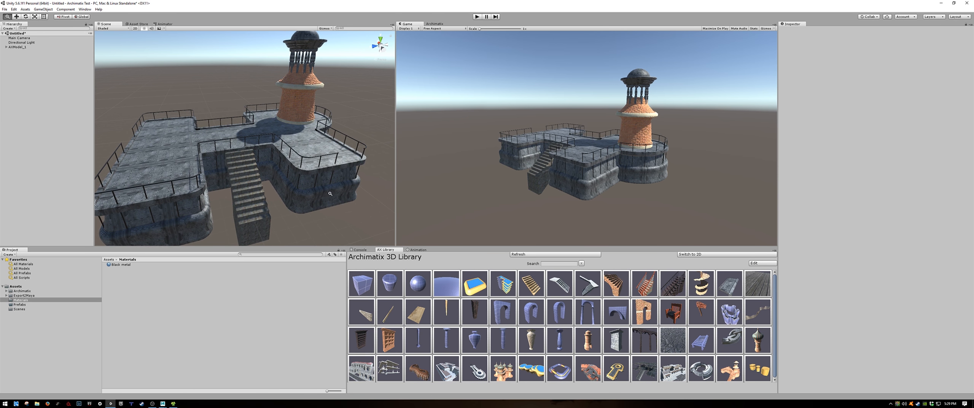
alt+drag(330, 193, 235, 161)
alt+right_drag(235, 161, 240, 129)
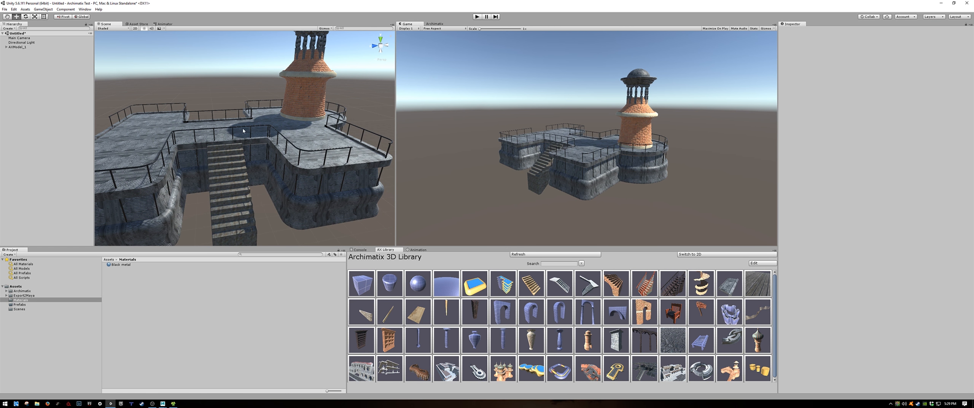
alt+drag(243, 130, 322, 191)
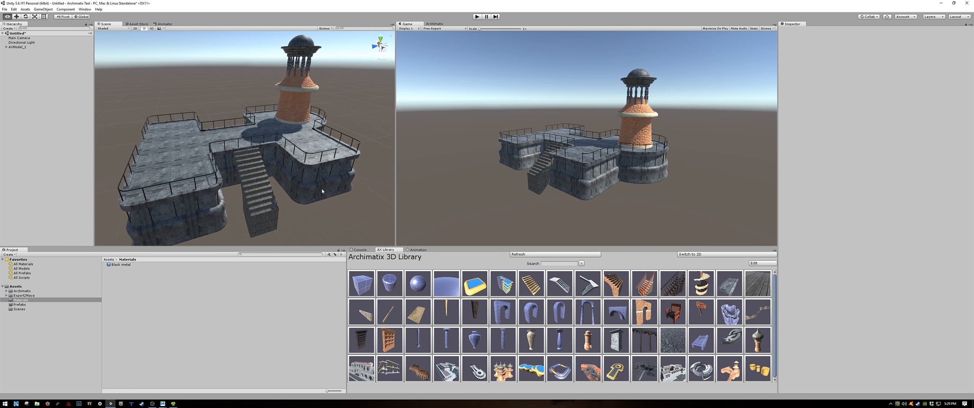
Step: Select the lighthouse's sea wall base and bring up the LighthouseBase node graph in the Archimatix editor
click(346, 178)
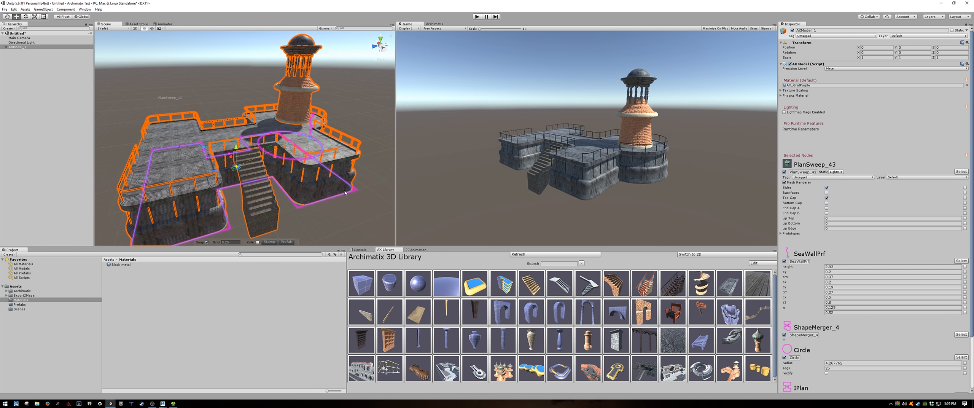
alt+drag(379, 198, 308, 170)
click(307, 169)
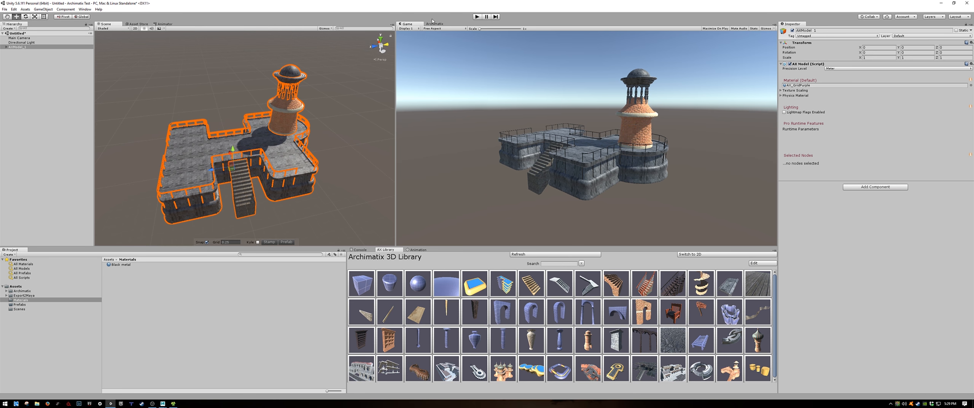
click(434, 23)
scroll(583, 153, down, 2)
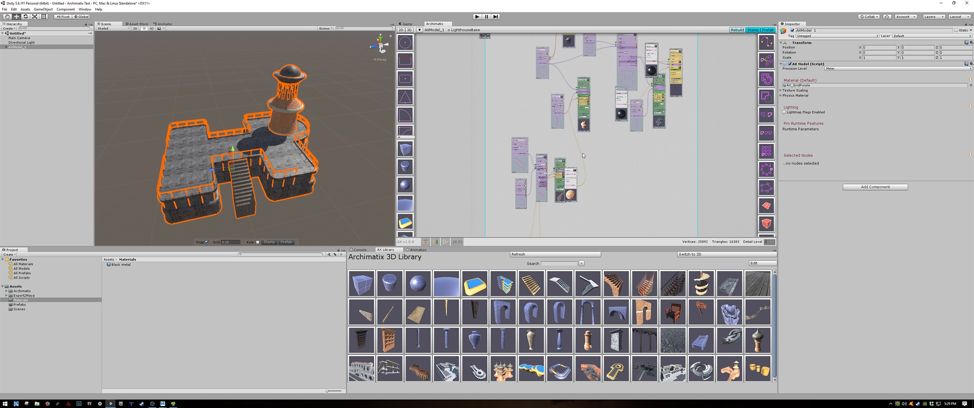
alt+drag(624, 124, 621, 178)
scroll(576, 176, up, 10)
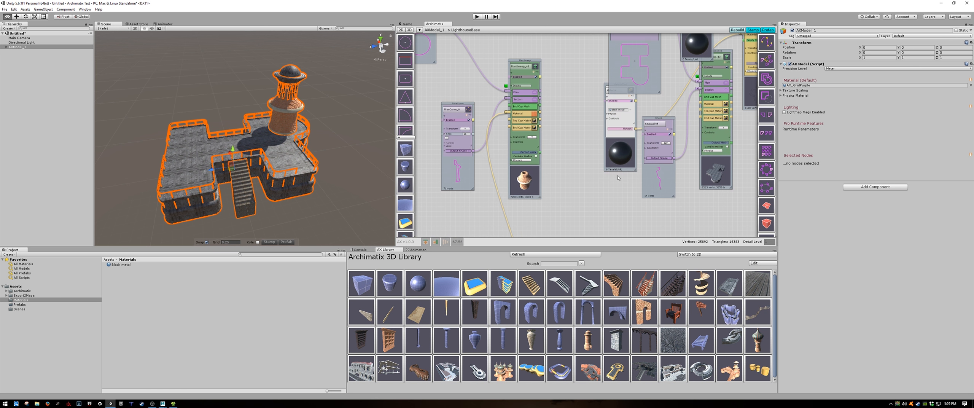
alt+drag(577, 145, 568, 223)
scroll(573, 151, up, 5)
scroll(574, 151, down, 5)
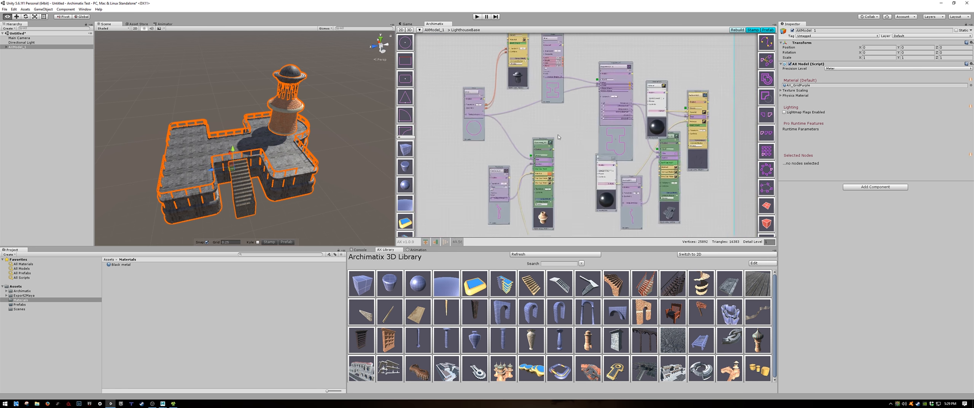
Step: Spread out the overlapping ShapeMerger_4, Material and PlanSweep_43 nodes in the LighthouseBase graph
drag(565, 50, 583, 45)
drag(614, 76, 617, 59)
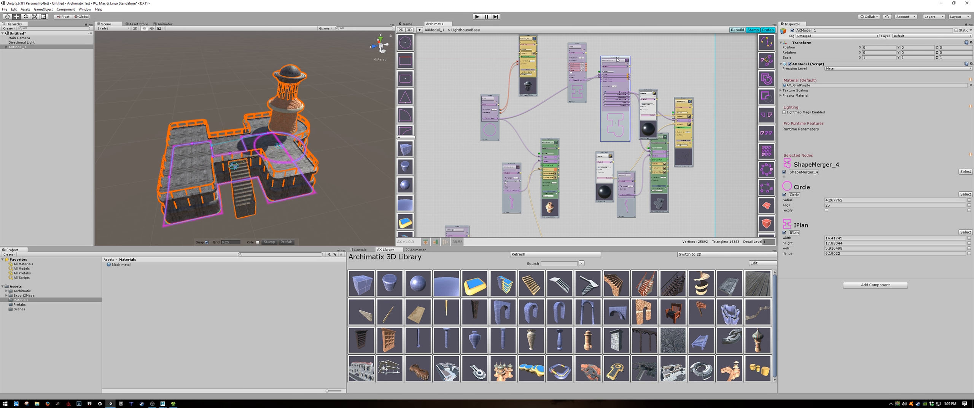
click(634, 175)
drag(609, 155, 589, 146)
drag(666, 145, 667, 161)
Step: Select the RailAssembly grouper in the LighthouseBase graph and open its internal node graph
alt+drag(267, 202, 267, 217)
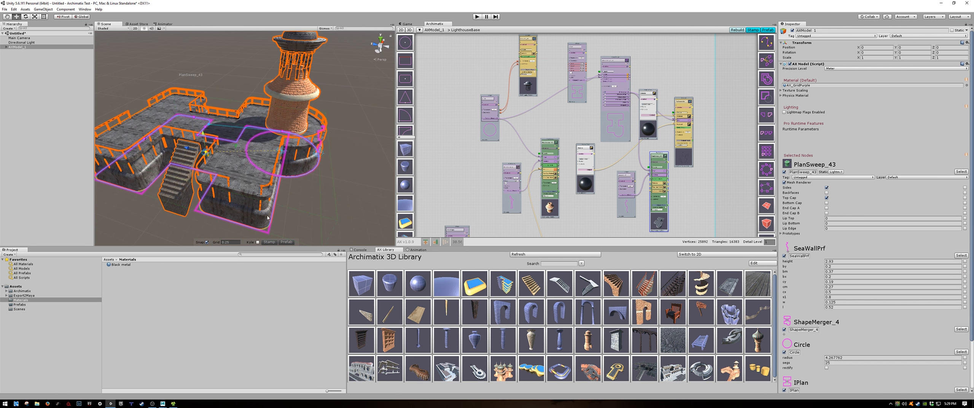
alt+drag(208, 139, 307, 163)
alt+drag(289, 192, 360, 185)
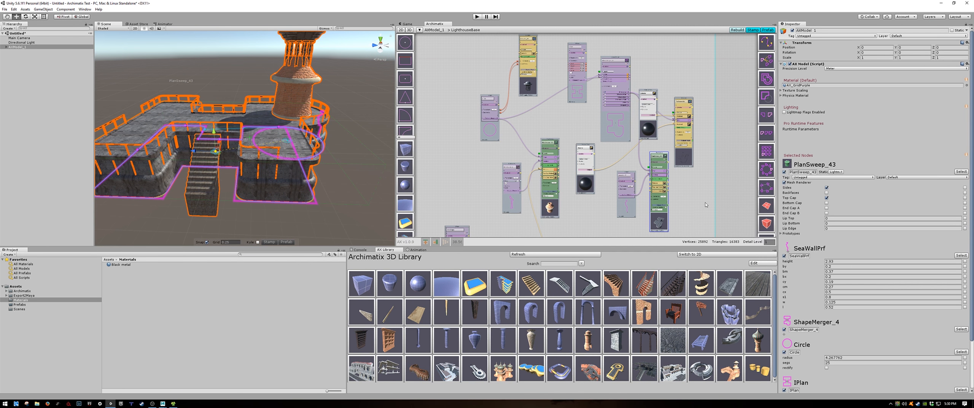
click(686, 99)
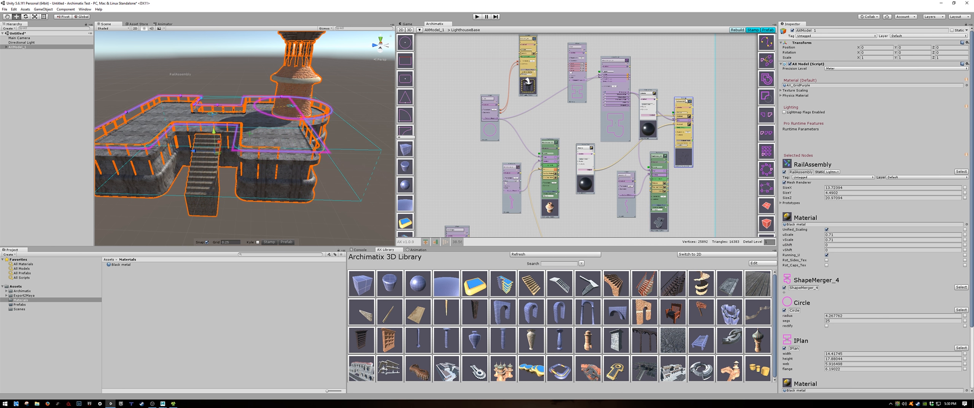
alt+drag(370, 181, 359, 182)
scroll(677, 123, up, 1)
scroll(676, 123, up, 3)
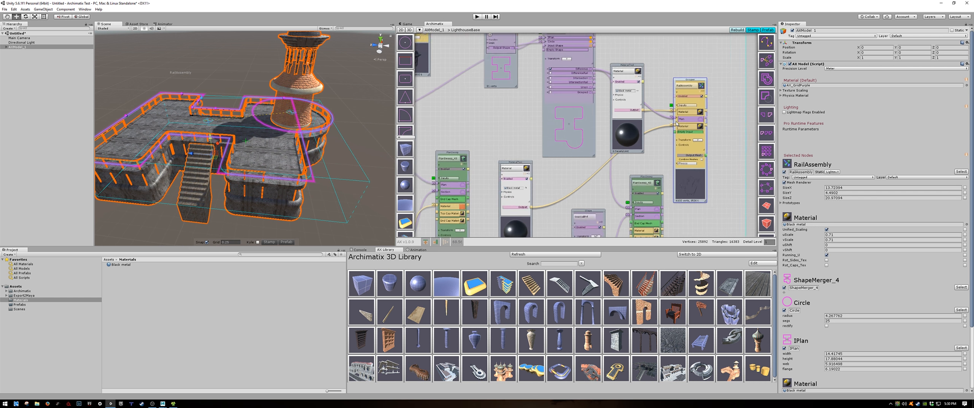
double_click(691, 104)
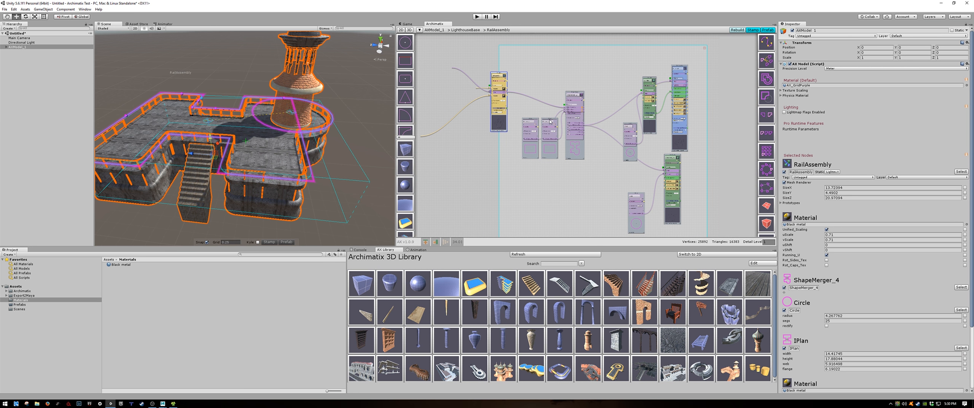
Step: Separate the two Rectangle nodes in the RailAssembly graph by moving one up and the other down
drag(551, 122, 530, 60)
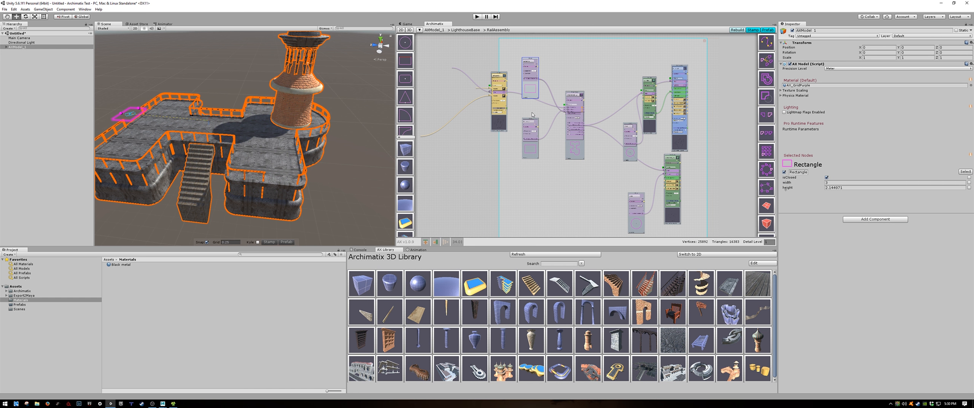
drag(531, 120, 531, 134)
mouse_move(335, 200)
alt+mouse_down()
mouse_move(353, 201)
mouse_move(326, 204)
alt+mouse_up()
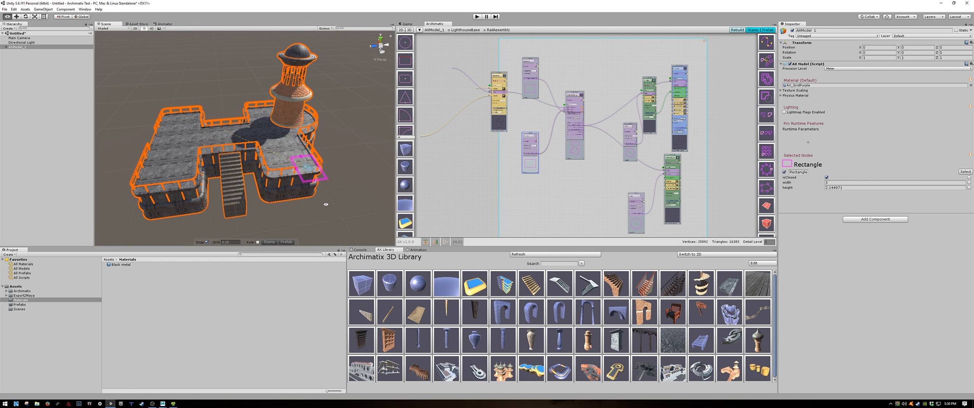
alt+right_drag(326, 205, 376, 210)
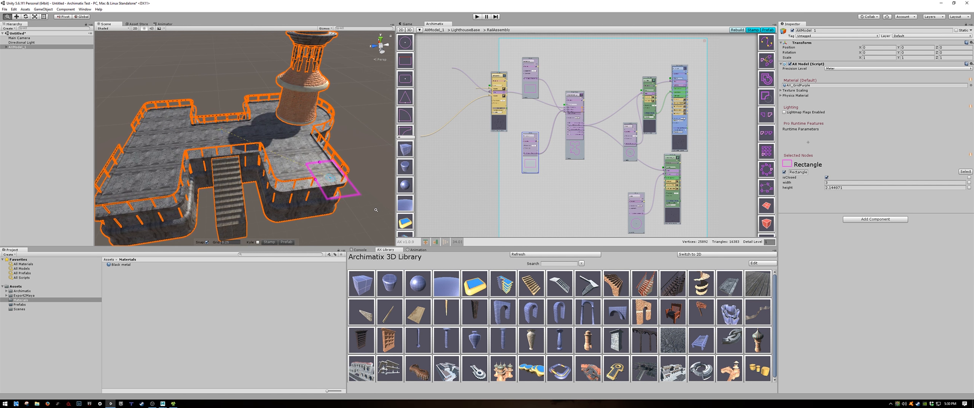
click(532, 133)
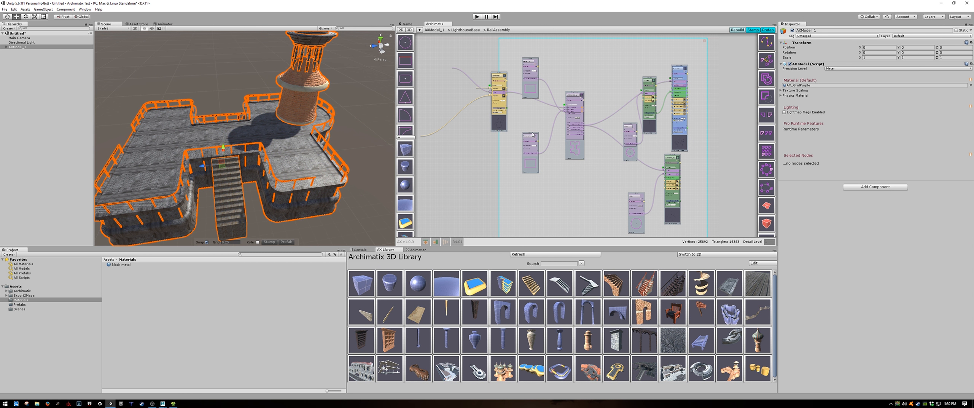
Step: Select the upper Rectangle node and move its shape off the platform's outer edge onto the deck to close that railing gap
click(532, 61)
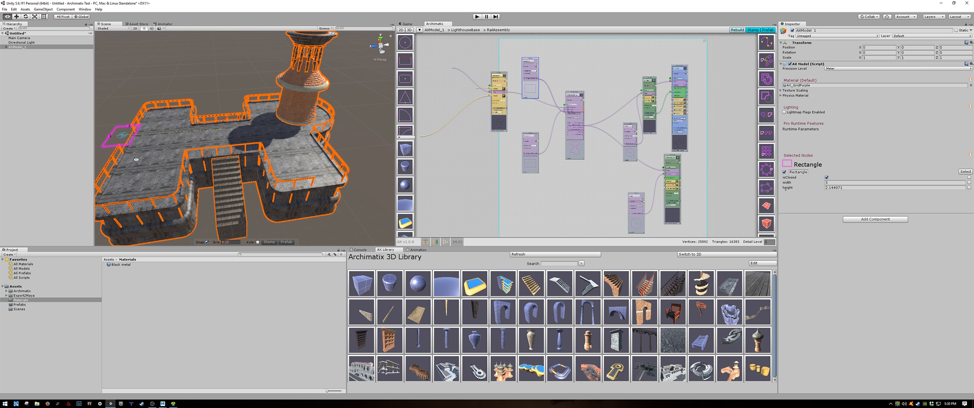
alt+drag(145, 136, 225, 170)
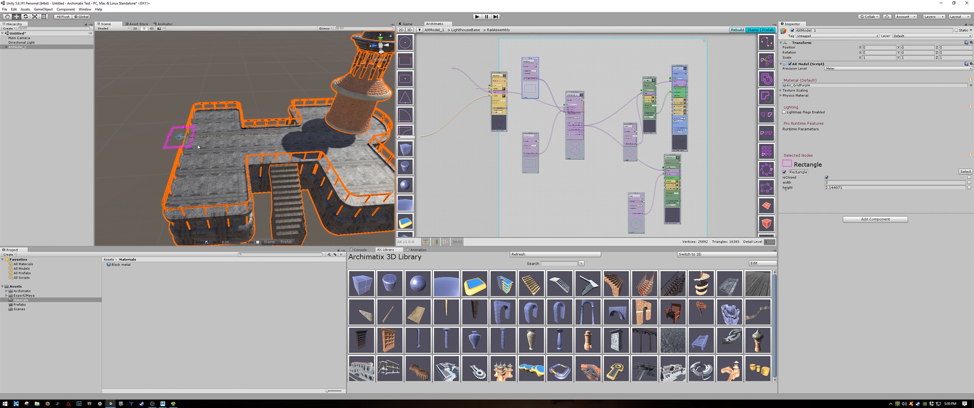
drag(181, 138, 219, 150)
alt+drag(319, 212, 300, 189)
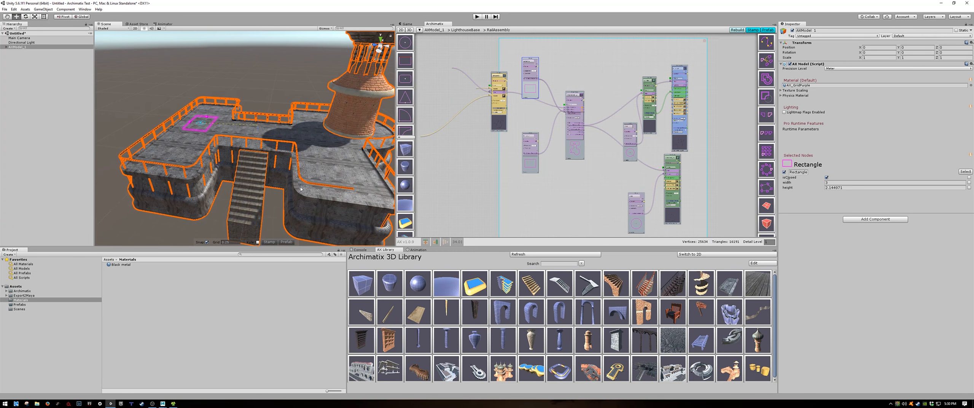
Step: Select the lower Rectangle node and move its shape over the top of the staircase to open the railing there
click(534, 135)
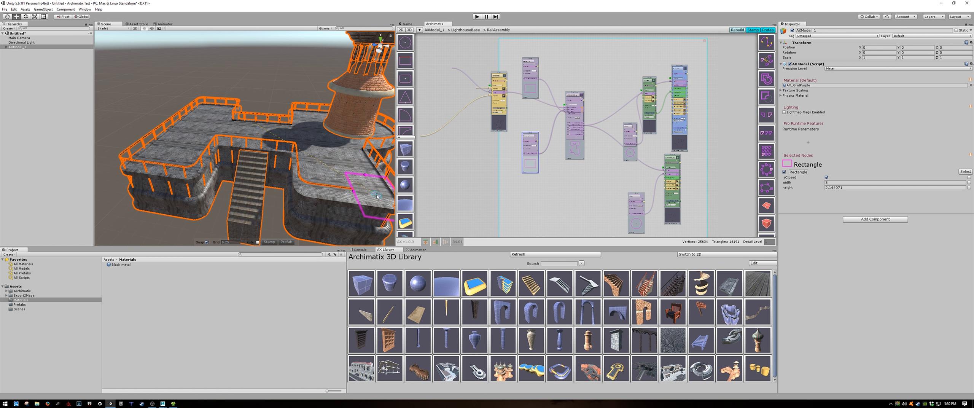
drag(378, 196, 283, 145)
alt+right_drag(285, 142, 339, 214)
alt+drag(339, 213, 344, 192)
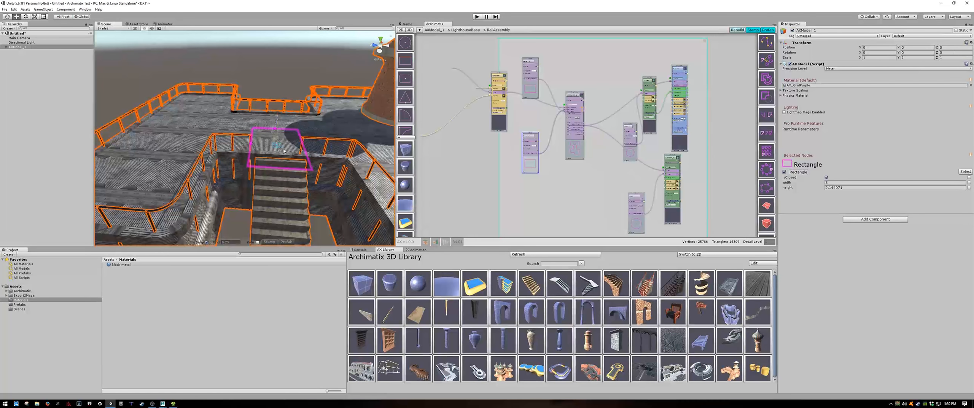
drag(277, 146, 287, 163)
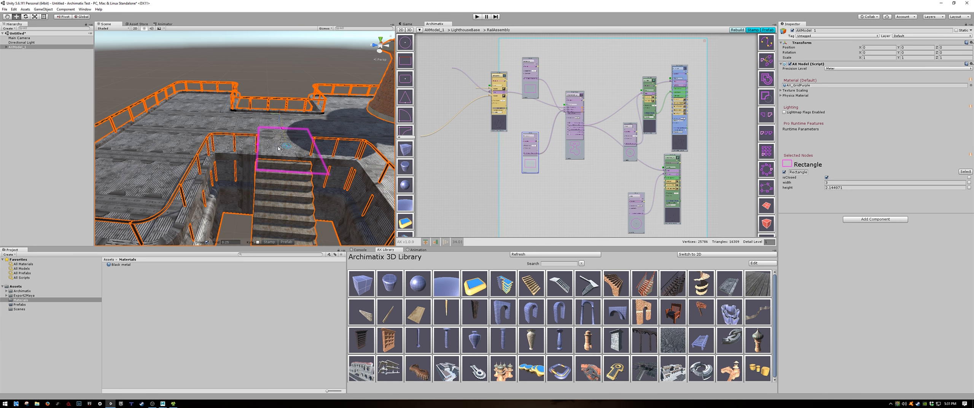
mouse_move(259, 145)
mouse_down()
mouse_move(287, 146)
mouse_move(257, 145)
mouse_up()
click(328, 226)
alt+right_drag(328, 226, 261, 206)
alt+drag(261, 207, 286, 210)
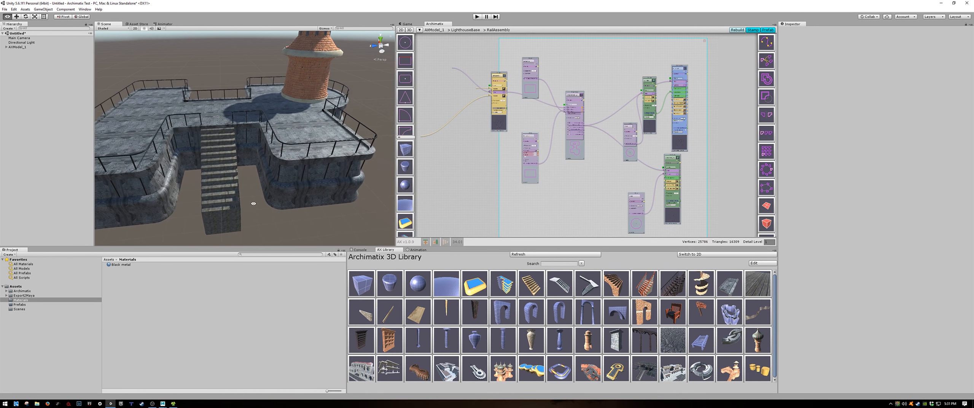
alt+right_drag(286, 210, 344, 176)
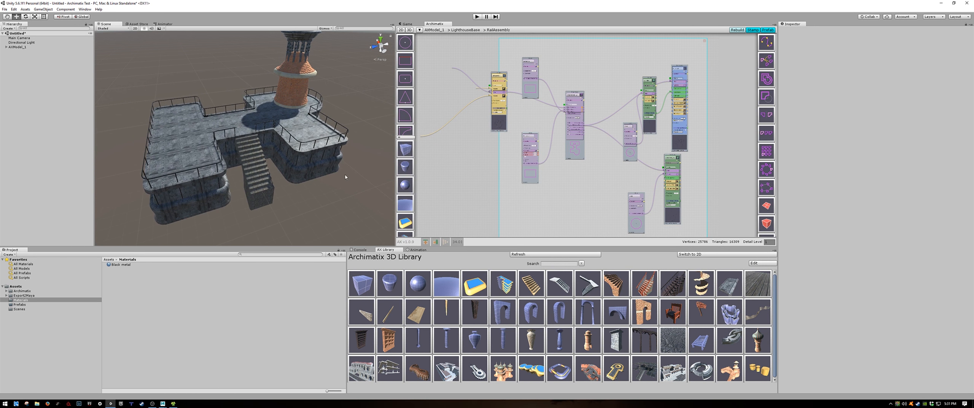
Step: Select the LighthouseBase, return to the Game view and create a stamp of the model
click(320, 168)
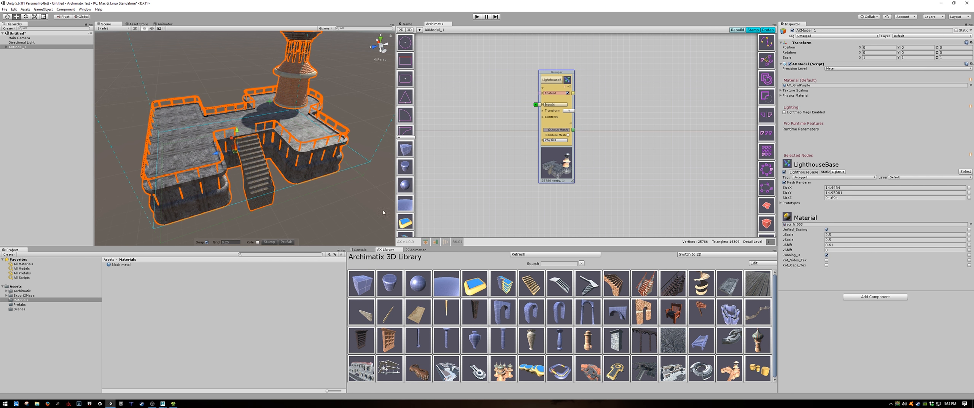
click(407, 24)
alt+drag(186, 148, 213, 122)
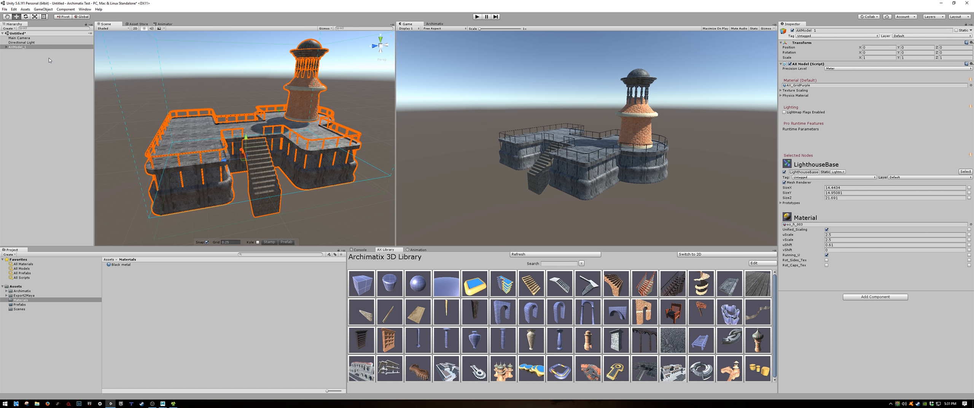
click(270, 243)
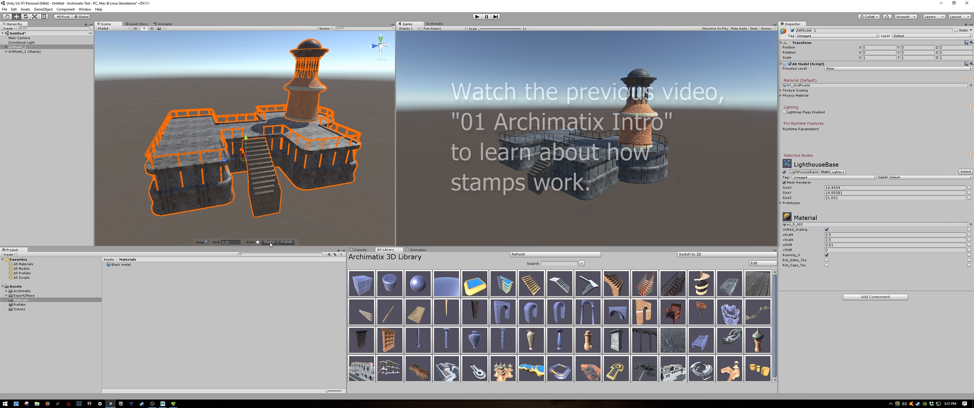
Step: Select AXModel_1 (Stamp) and move it aside along Z to about 6.17
click(19, 52)
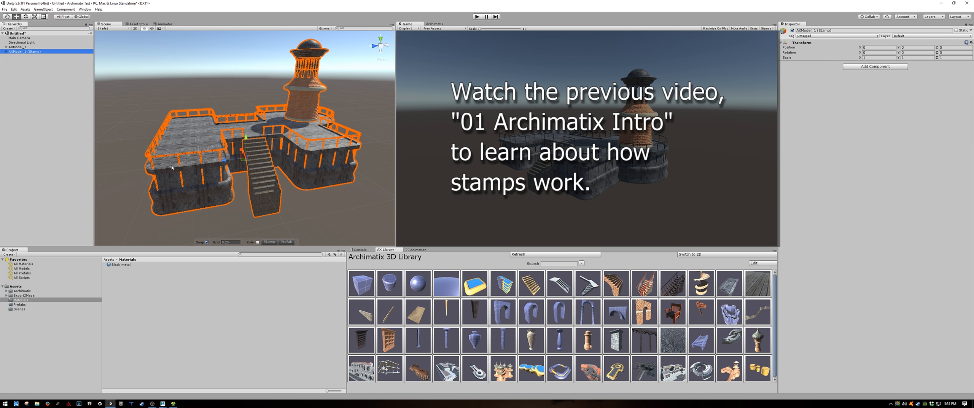
scroll(247, 197, down, 3)
drag(228, 150, 189, 168)
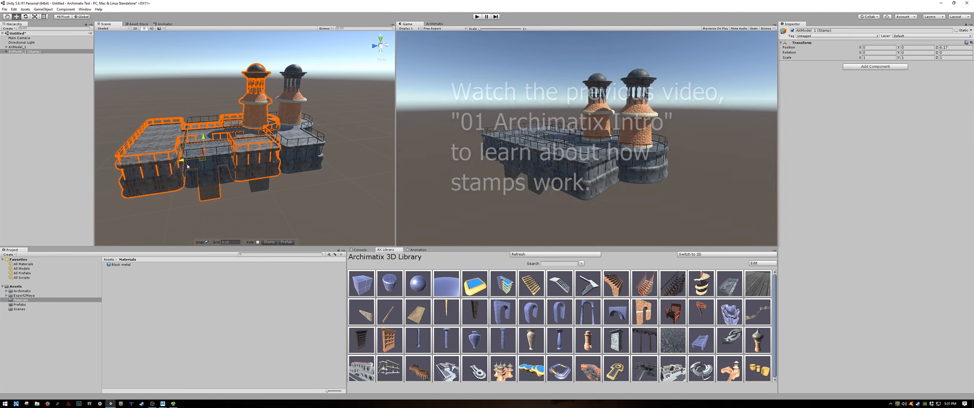
Step: Delete the original AXModel_1 and move the stamp back along Z to about -0.07
click(17, 47)
key(Delete)
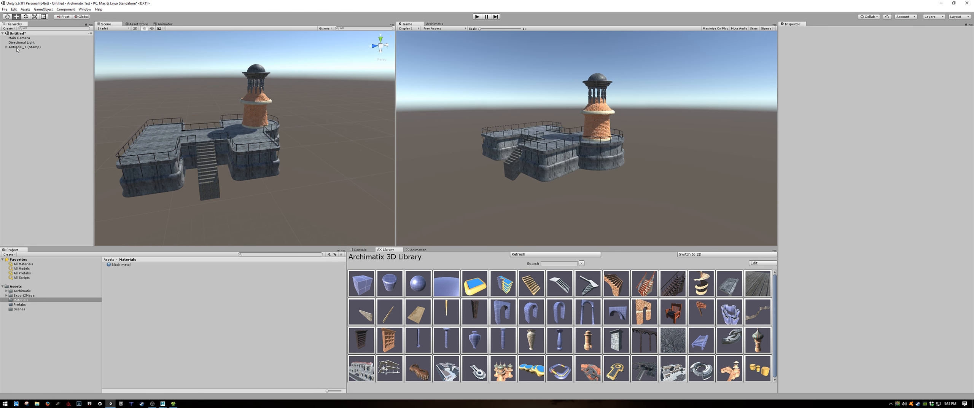
click(19, 47)
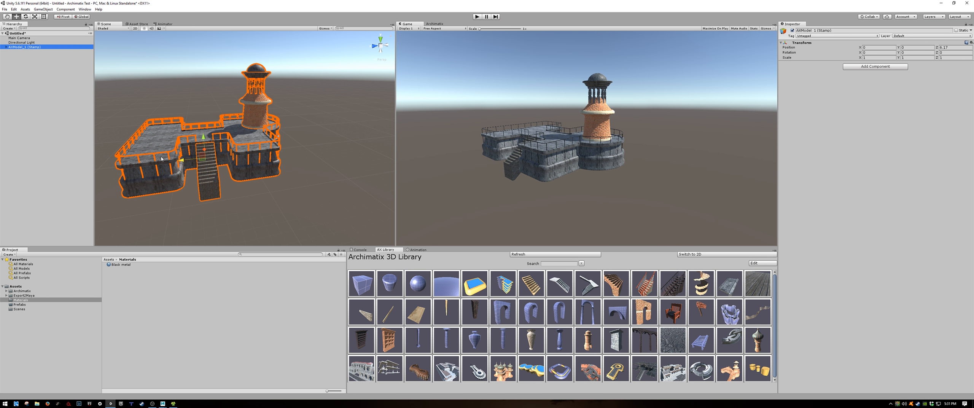
drag(181, 162, 224, 162)
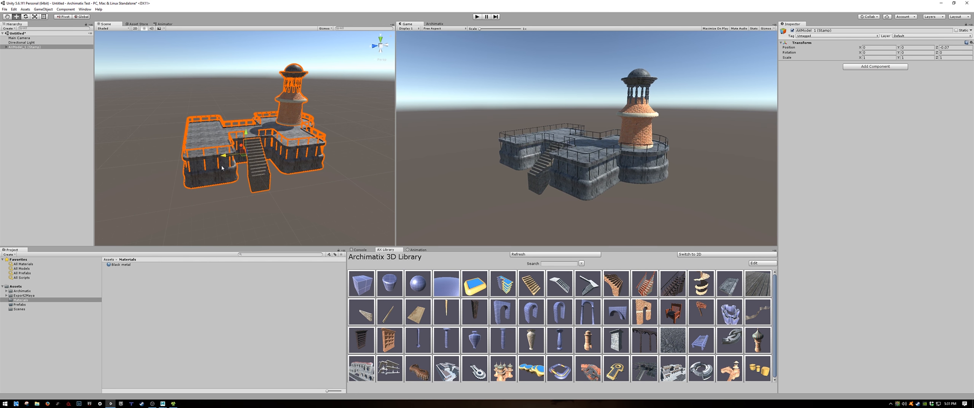
Step: Open the Export2Maya tool, place its window clear of the model and choose Maya version 2016
click(85, 9)
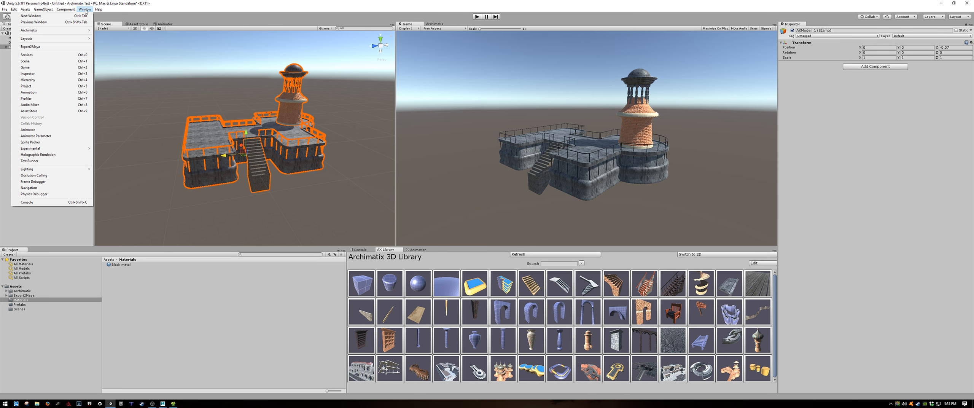
click(75, 47)
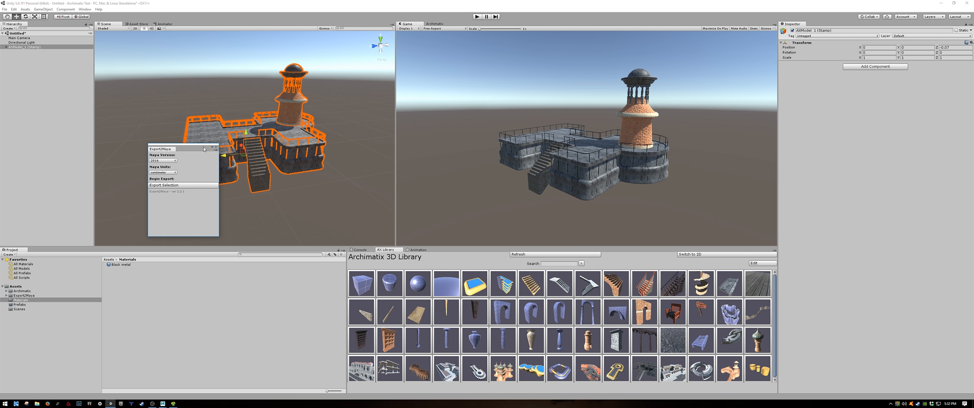
drag(204, 149, 425, 111)
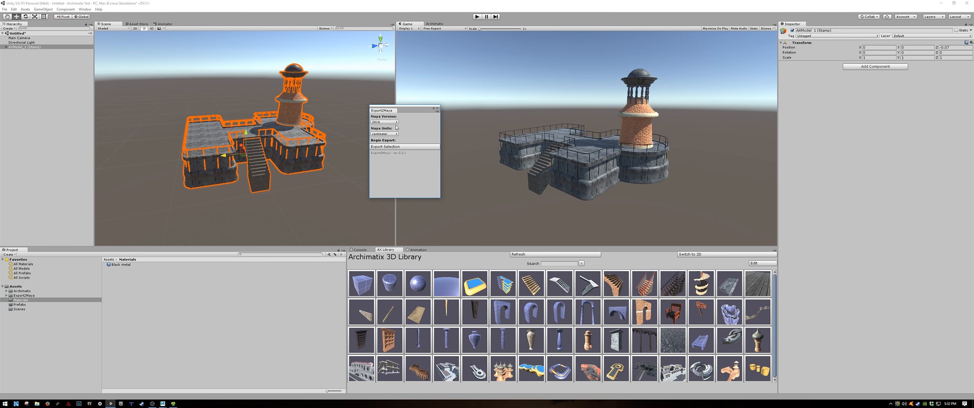
click(397, 122)
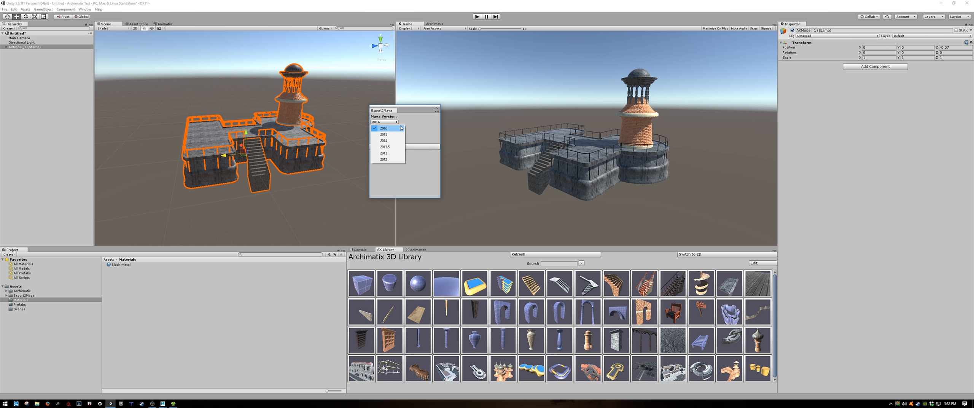
click(401, 128)
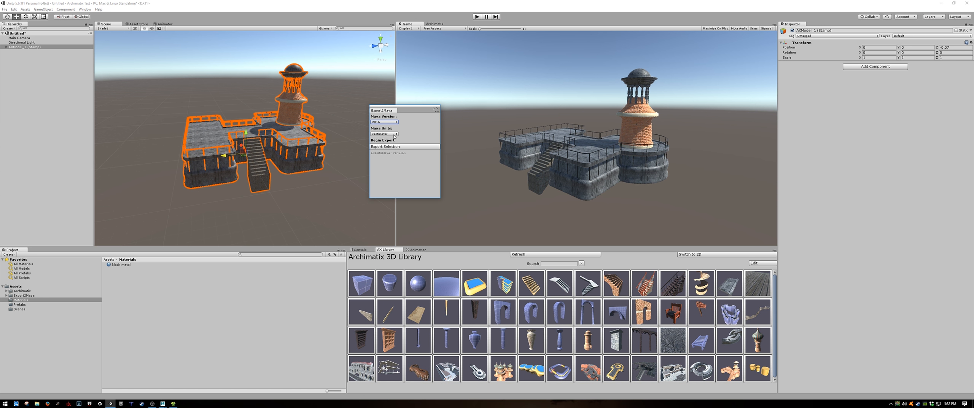
Step: Set the Maya units to meter and start exporting the selected stamp as a Maya ASCII file
click(396, 135)
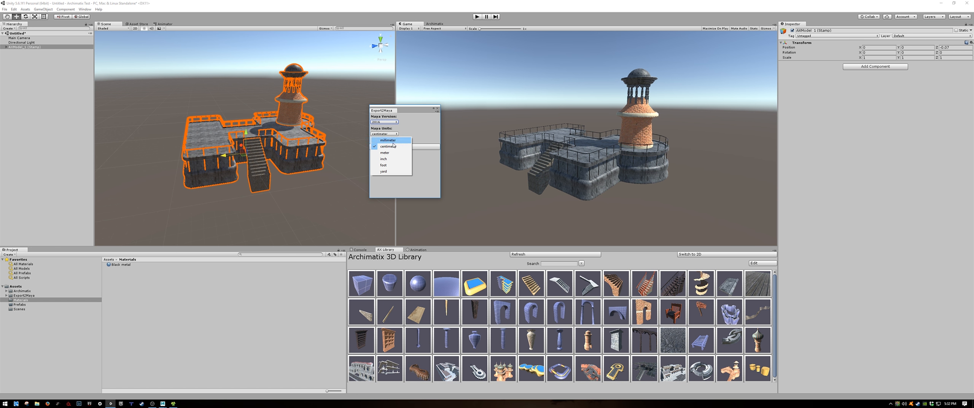
click(388, 153)
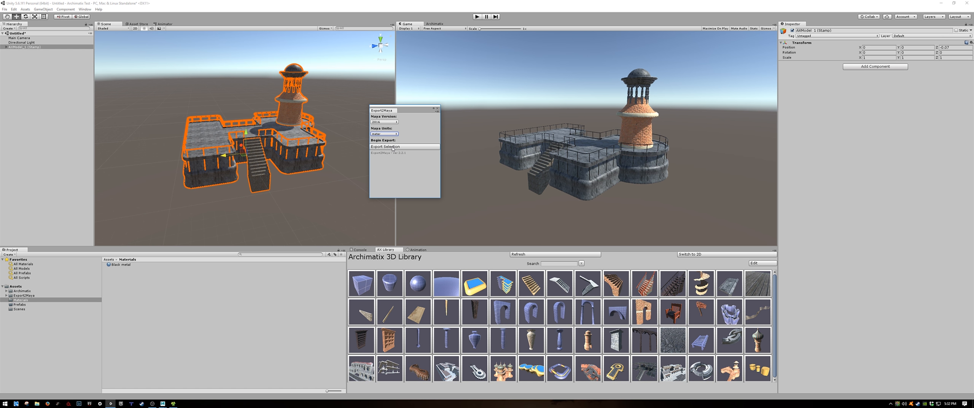
click(393, 148)
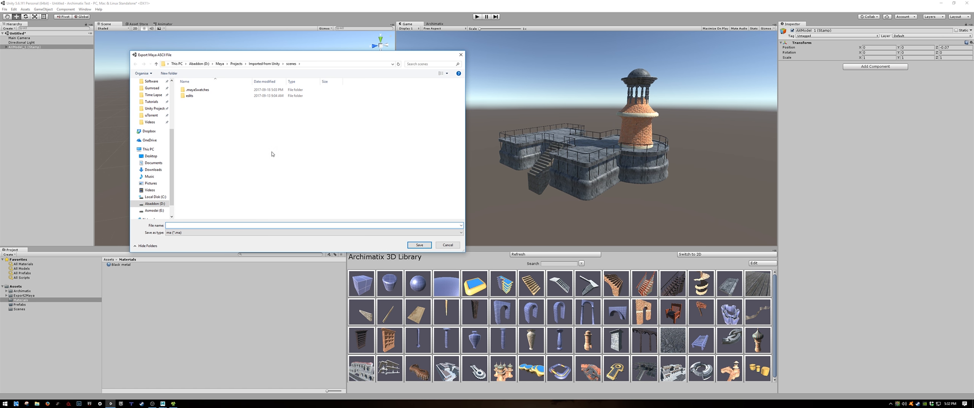